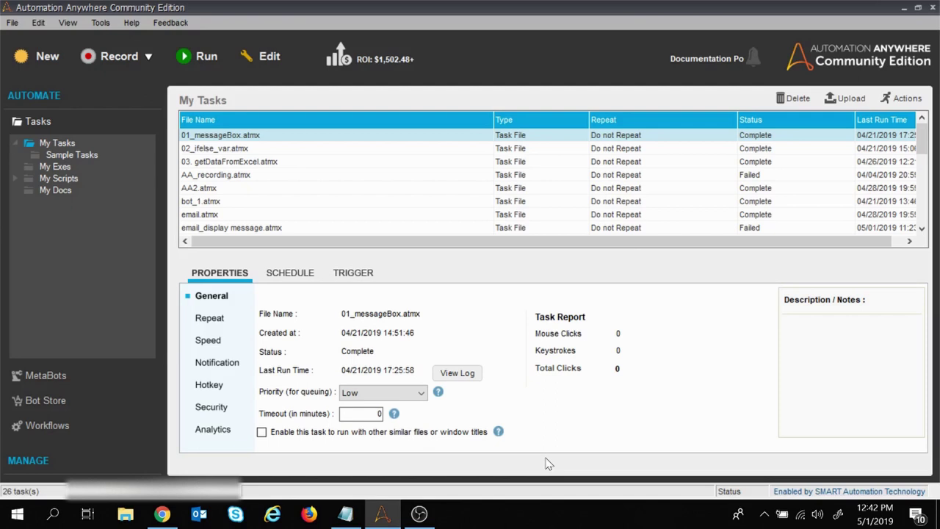
Step: Bring the empty Untitled Notepad window to the front for notes
click(355, 516)
Step: Note 'task1: read email, display in the msg box - to, subject, time, date etc' and minimize Notepad
text(task1:)
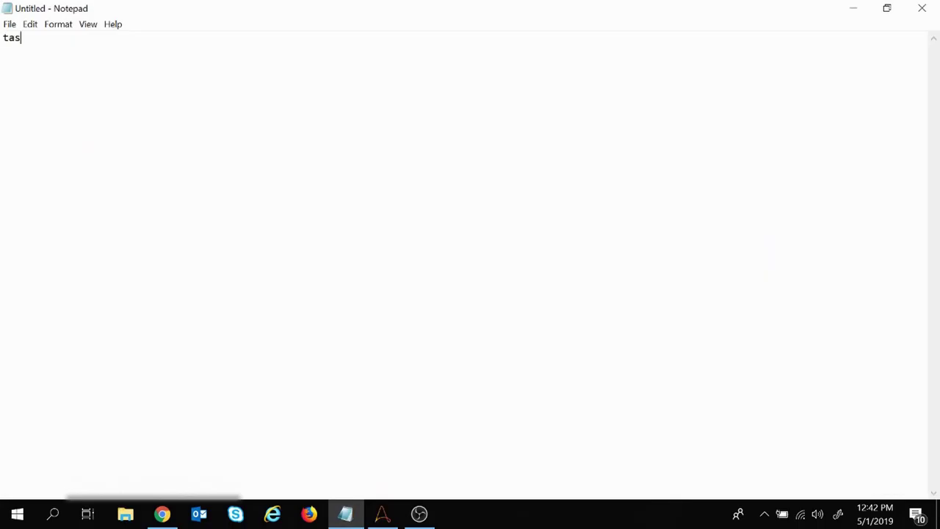
key(Return)
key(Return)
text(read email)
key(Return)
text(dispay)
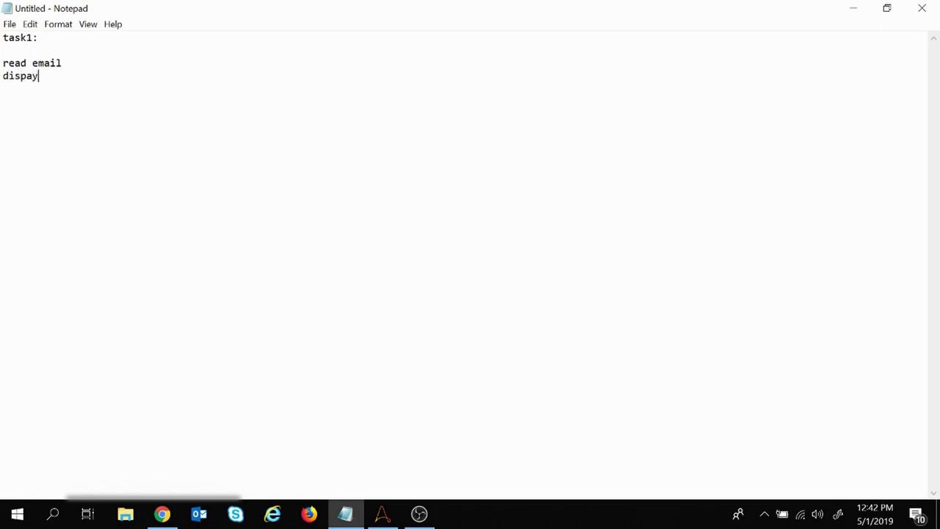
text( in the msg box - to, subh)
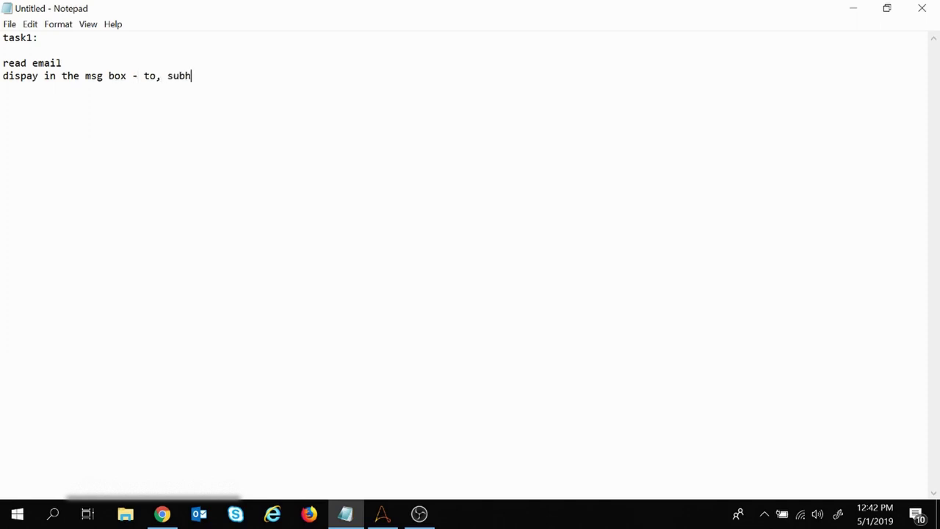
key(BackSpace)
text(ject, time, date etc)
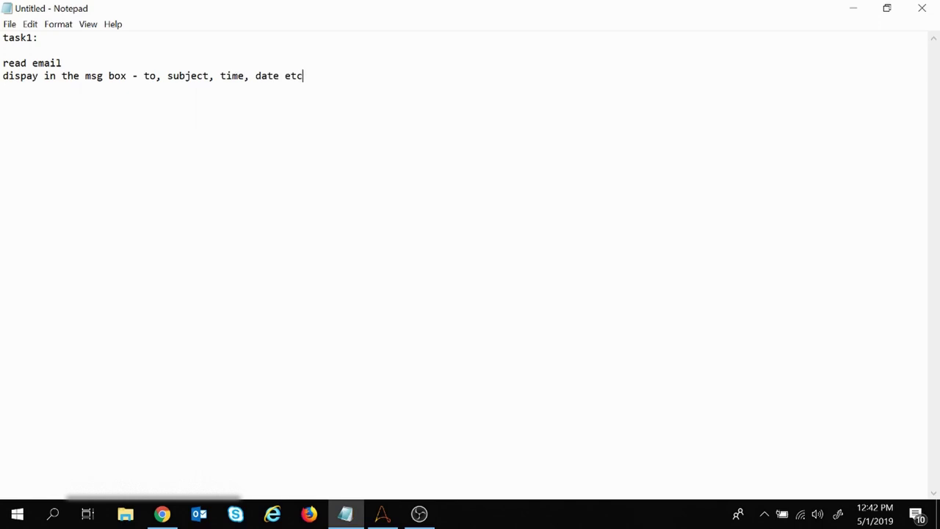
key(shift+Left)
key(shift+Left)
key(shift+Left)
key(shift+Left)
key(shift+Left)
key(shift+Left)
key(shift+Left)
key(shift+Left)
key(shift+Left)
key(shift+Left)
key(shift+Left)
key(shift+Left)
key(shift+Left)
key(shift+Left)
key(shift+Left)
key(shift+Left)
key(shift+Left)
key(shift+Left)
key(shift+Left)
key(shift+Left)
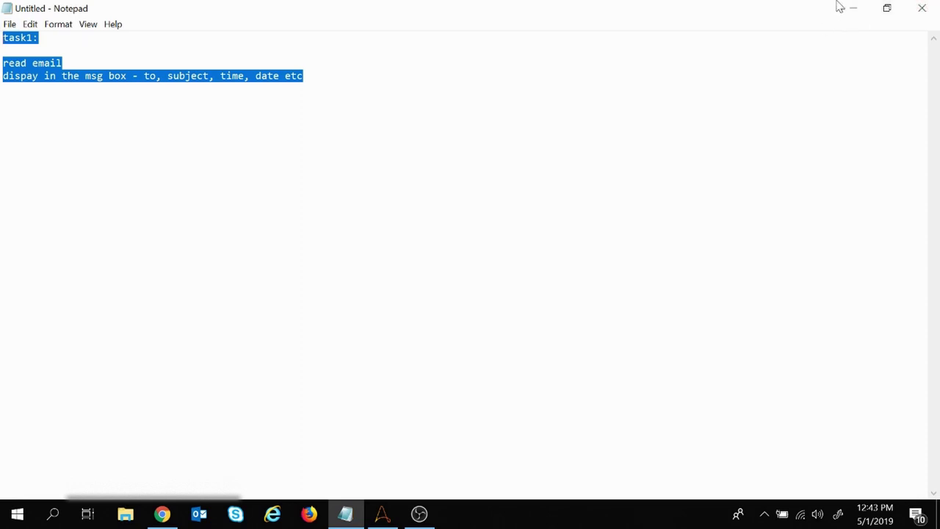
click(857, 9)
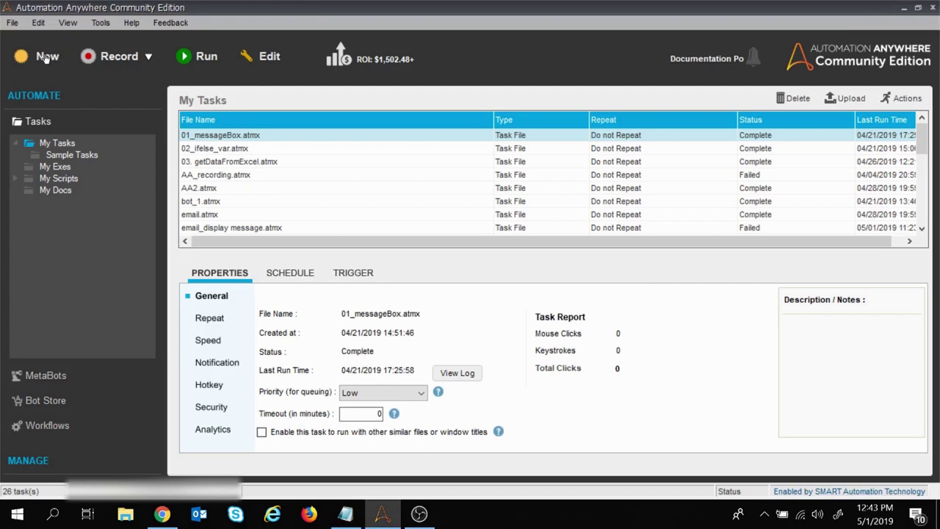
Step: Create a new Workbench task and open Email Automation's Get All Messages command
click(47, 58)
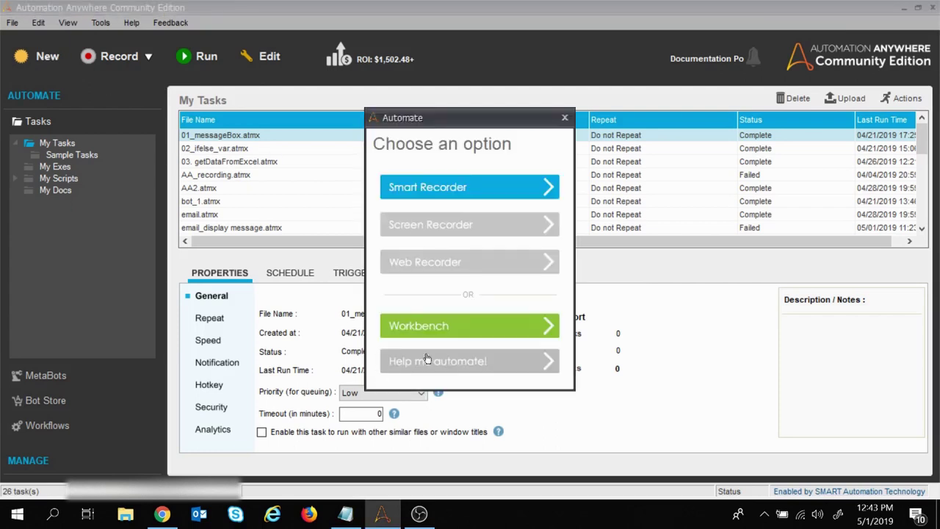
click(452, 325)
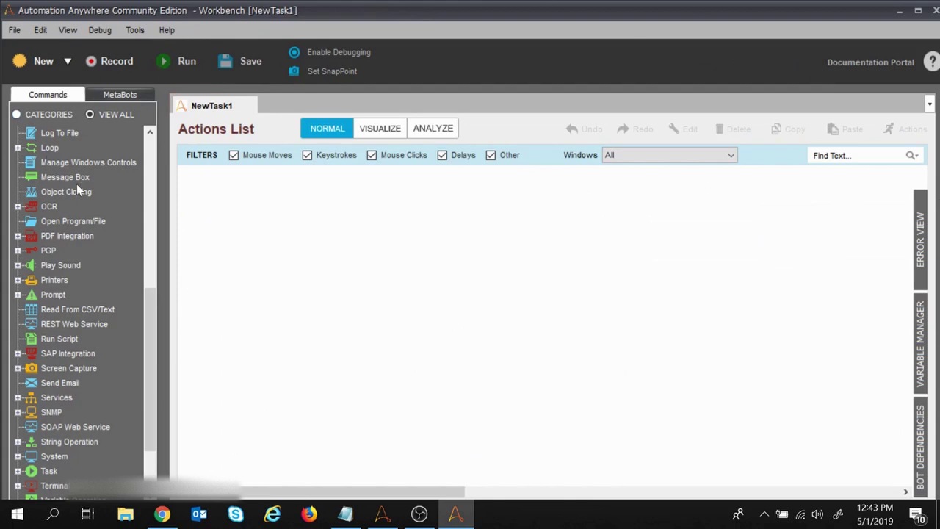
scroll(71, 252, up, 6)
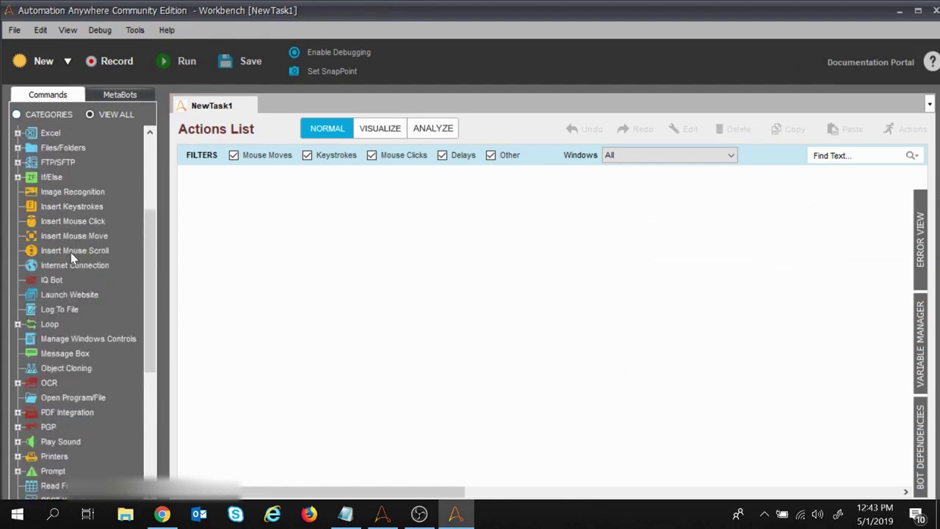
scroll(70, 252, up, 2)
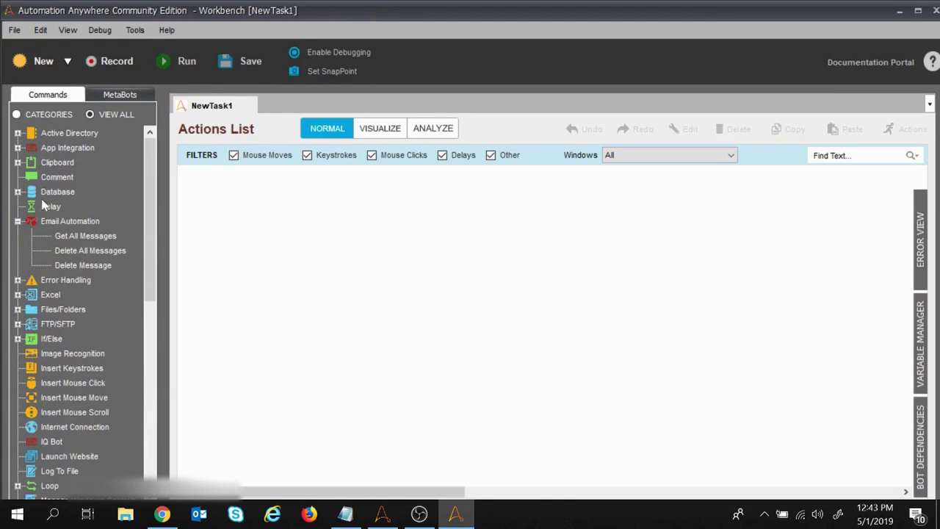
click(72, 222)
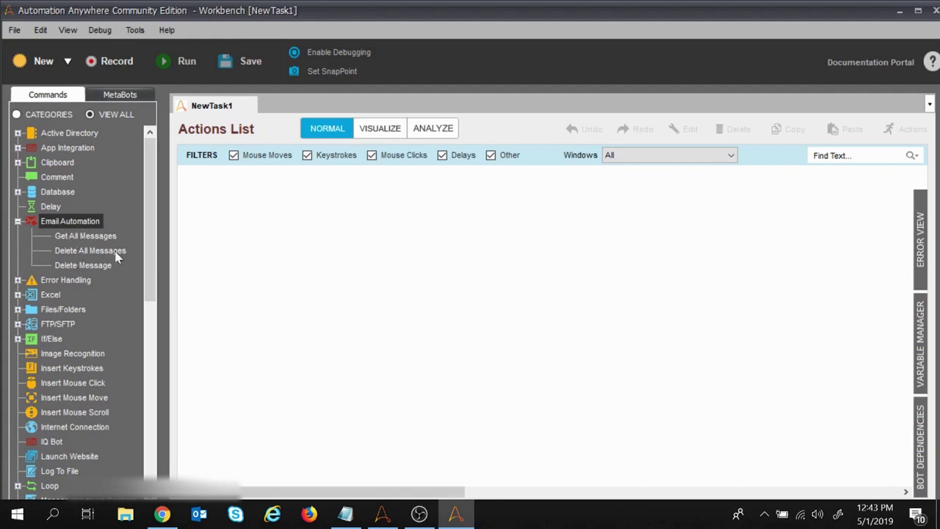
double_click(83, 234)
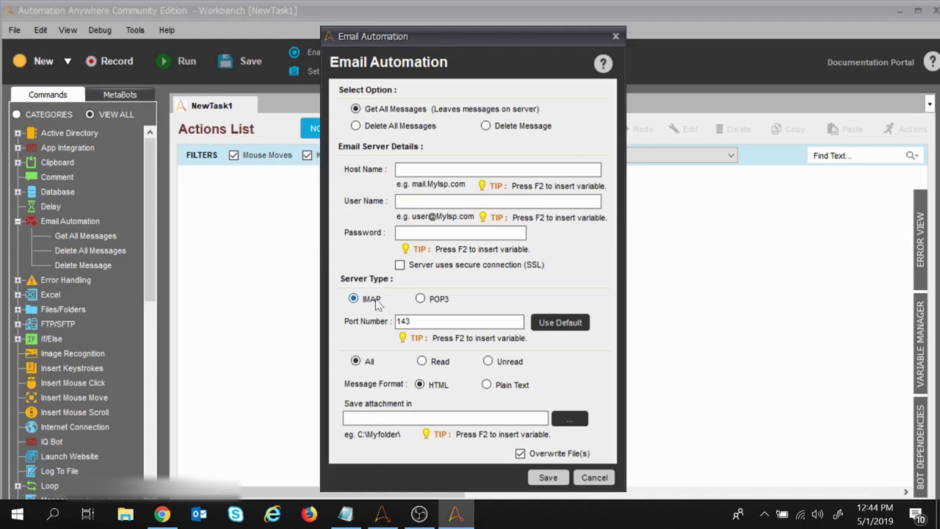
Step: Switch back to the task1 notes in Notepad
click(346, 515)
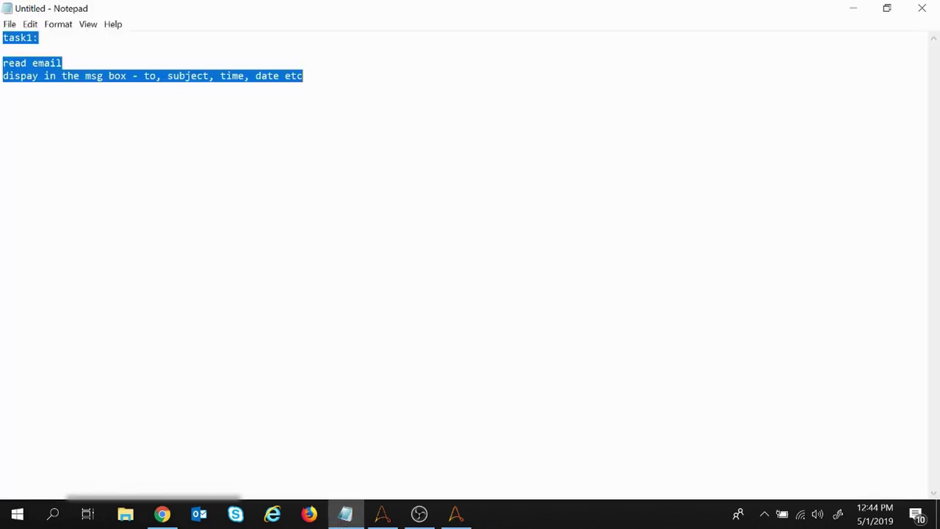
Step: Define IMAP as 'internet msg access protocol' and 'pop3- post office protocol version3'
click(302, 76)
key(Return)
key(Return)
key(Return)
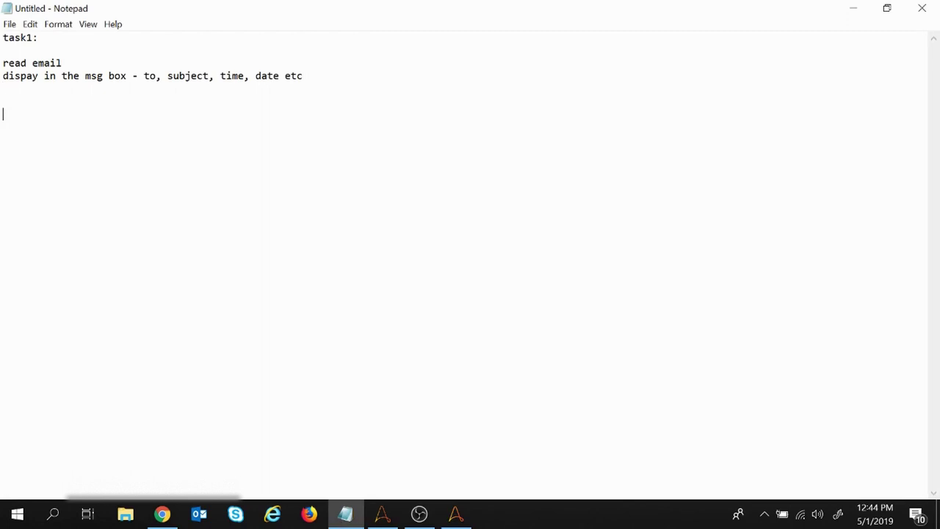
text(IMAP)
key(Return)
text(internet)
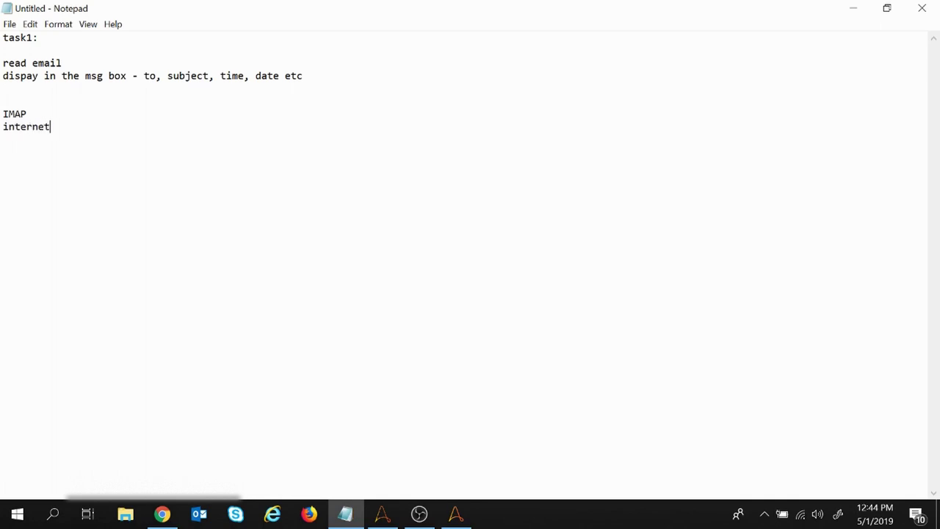
text( msg access protocol)
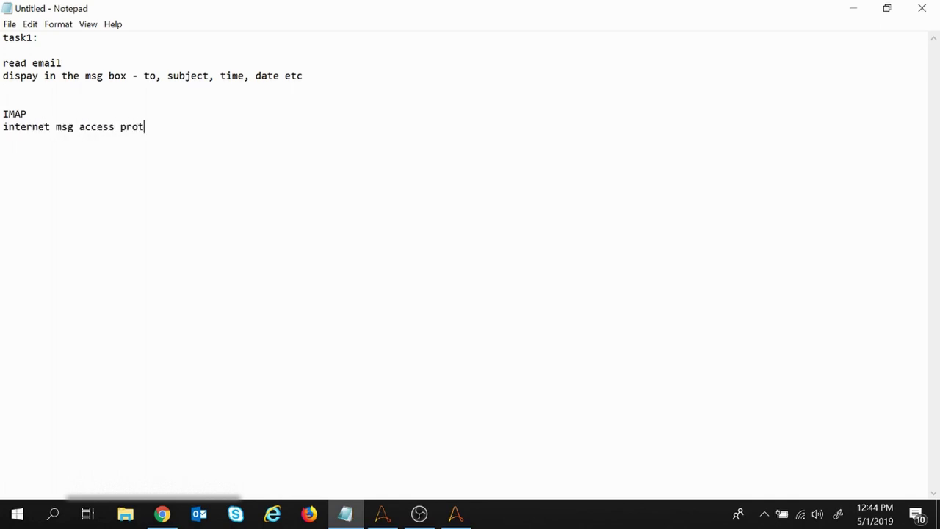
key(Return)
key(Return)
key(Return)
key(Return)
text(pop3- post o)
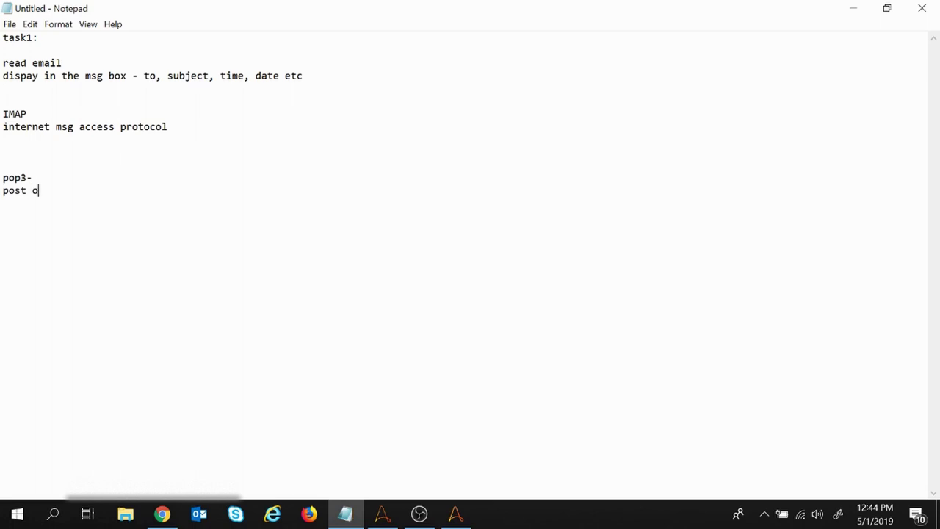
text(ffice protocol version3)
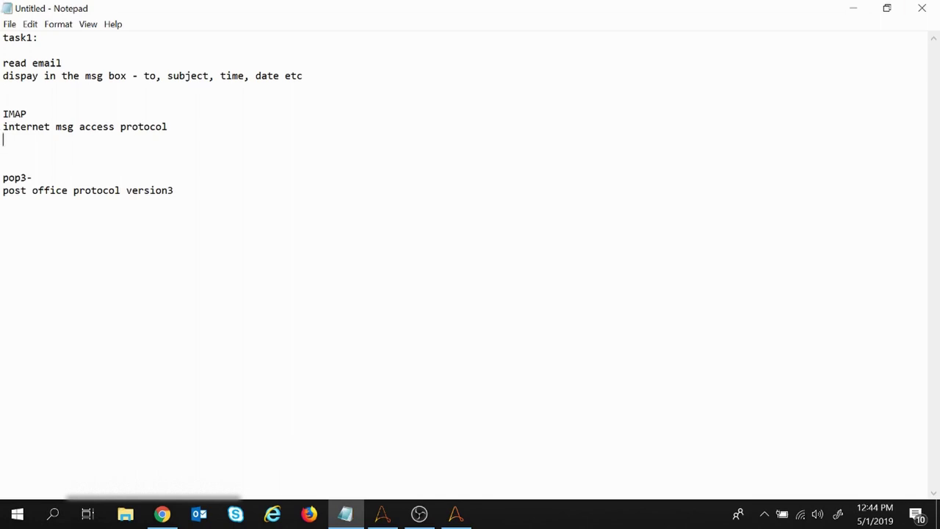
Step: Add 'allows to access email msgs' under IMAP and paste the same line under POP3
text(allows to access email msgs)
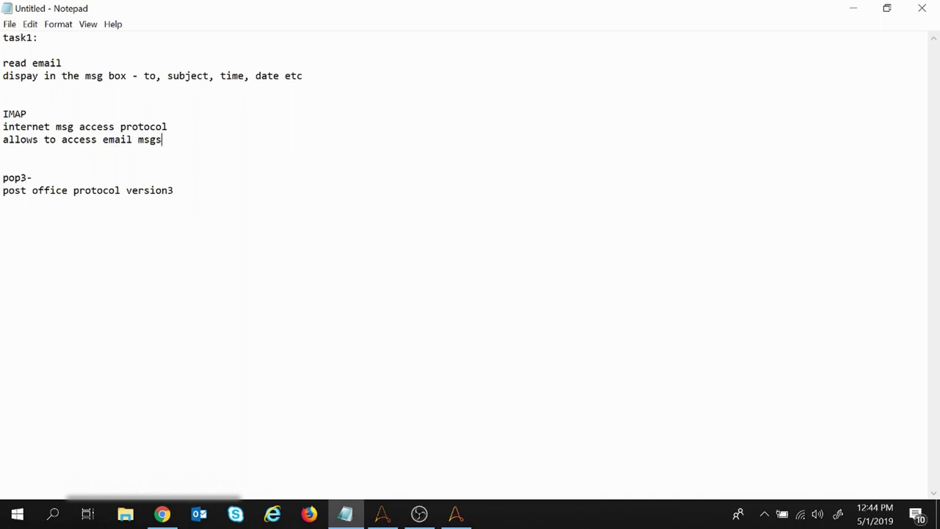
key(shift+Up)
key(shift+Home)
key(shift+Down)
key(ctrl+c)
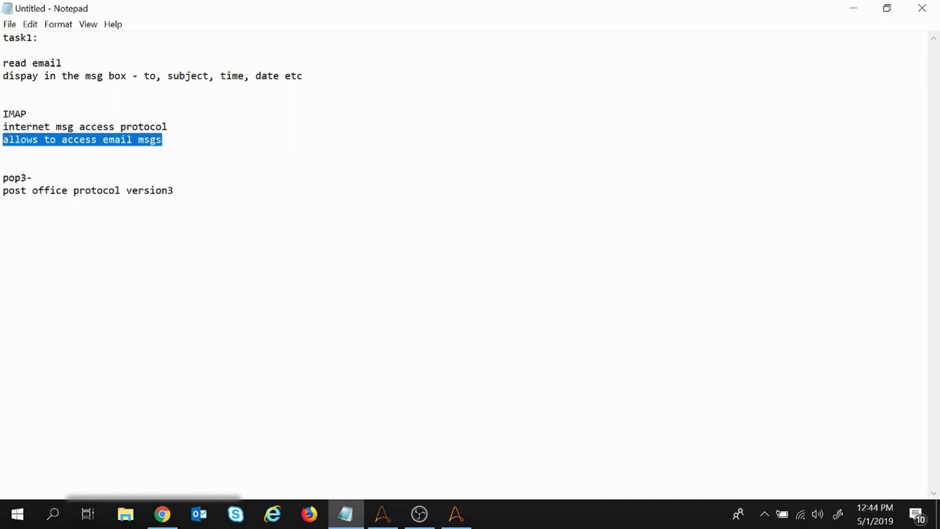
click(8, 191)
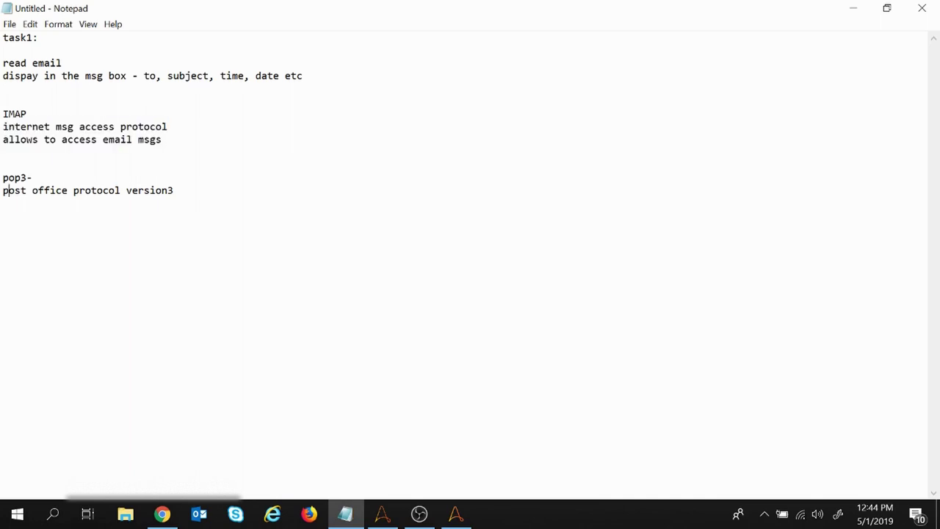
key(Return)
key(ctrl+v)
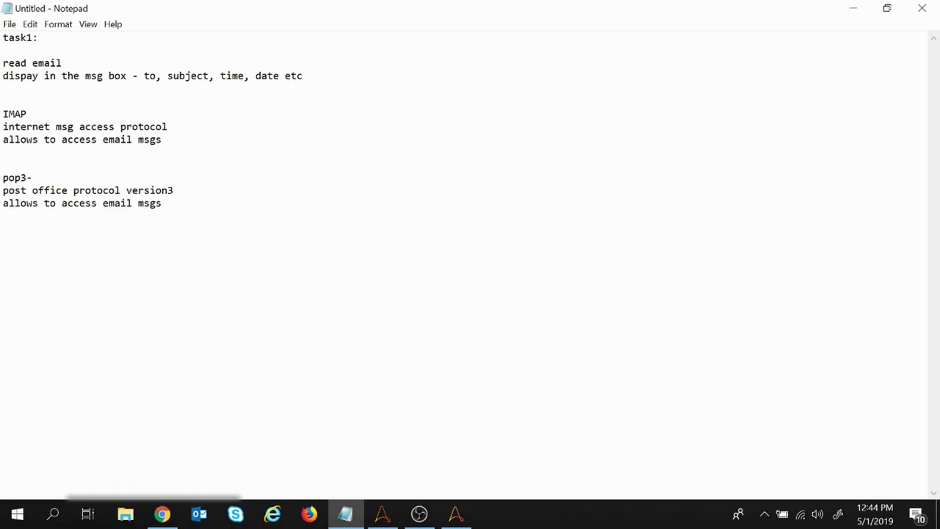
Step: Add 'reading email msg - reading on the server' under the IMAP notes
double_click(15, 114)
double_click(17, 177)
click(4, 152)
text(ading email msg - )
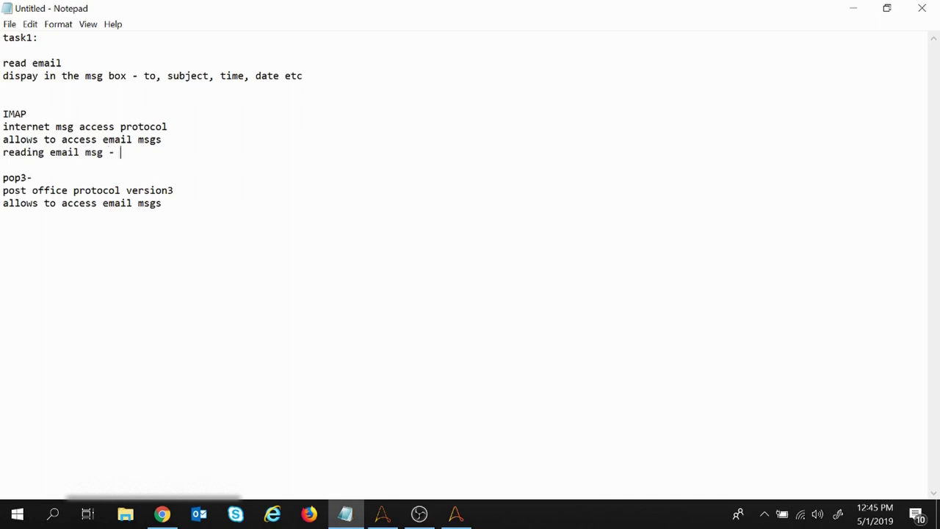
text(reading on the ser)
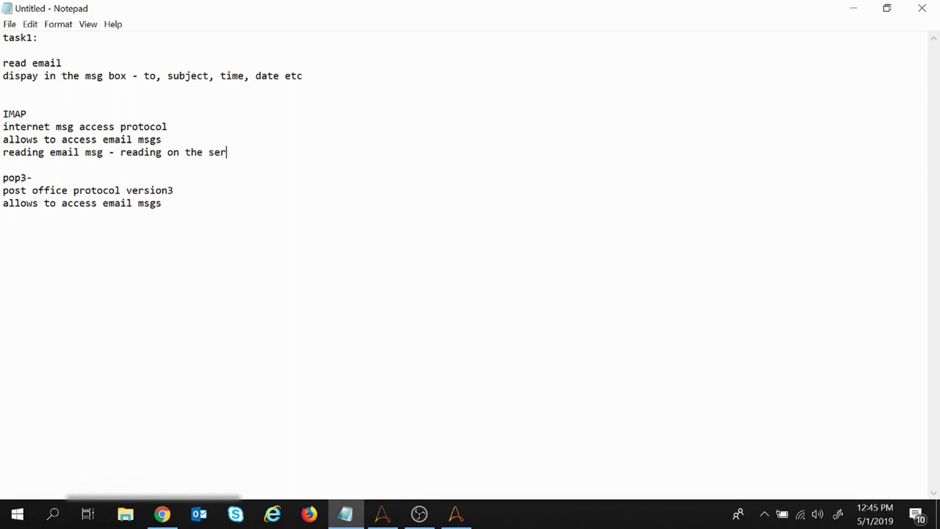
text(ver)
drag(126, 152, 244, 152)
Step: Insert the IMAP line 'all emails are stored inside the server'
click(162, 139)
key(Return)
text(all email)
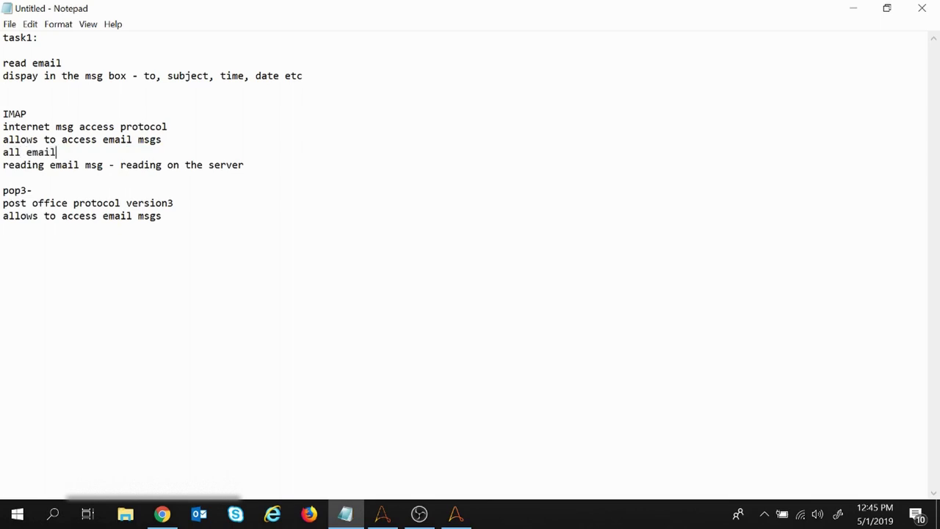
text(s are stored insi)
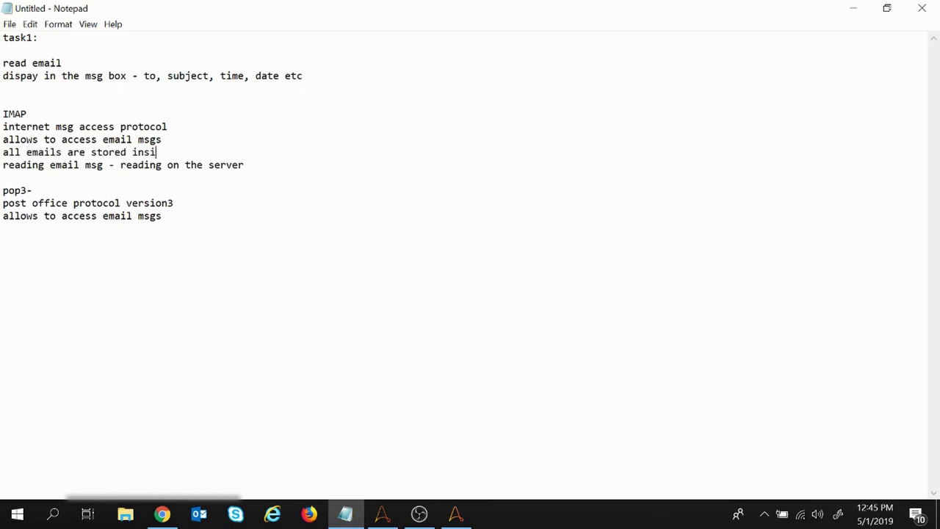
text(t)
key(BackSpace)
text(de r)
key(BackSpace)
text(the server)
Step: Add 'reading email msg - email is downloaded to device from the server' under POP3
drag(110, 164, 3, 165)
key(ctrl+c)
click(3, 216)
click(161, 216)
key(Return)
key(ctrl+v)
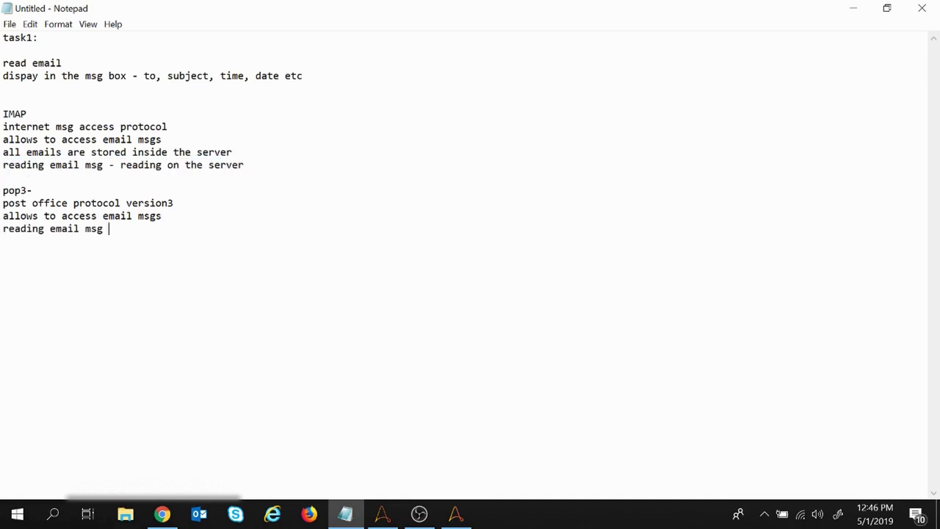
text(- email is downloaded )
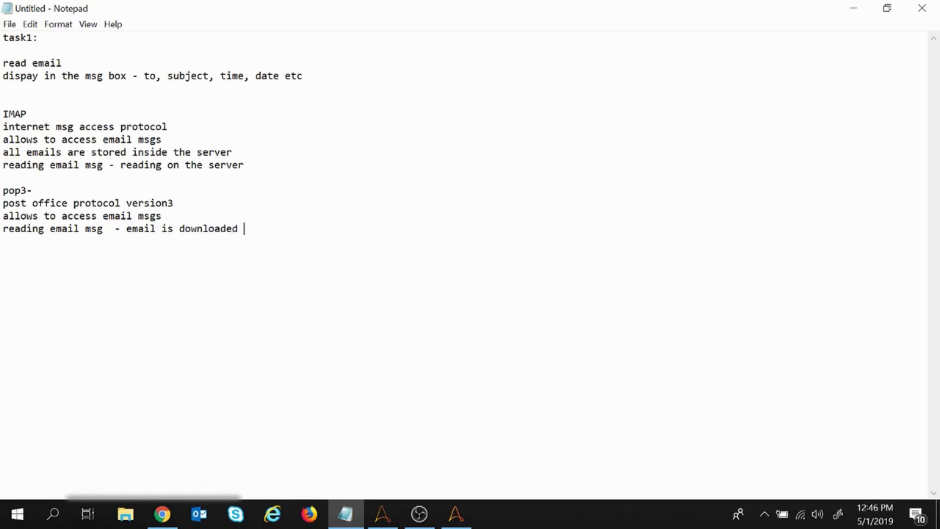
text(to device from the server)
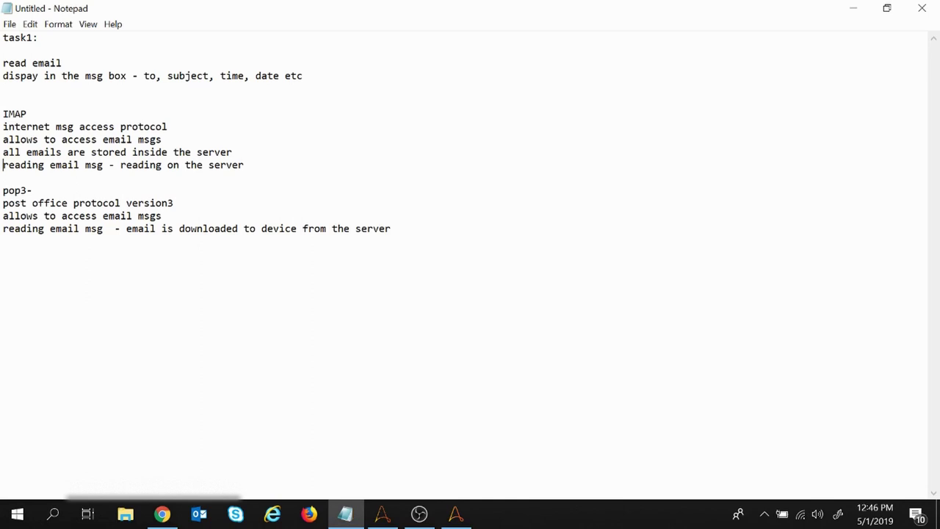
Step: Prefix the IMAP reading line with 'device 1 -'
click(3, 164)
text(device )
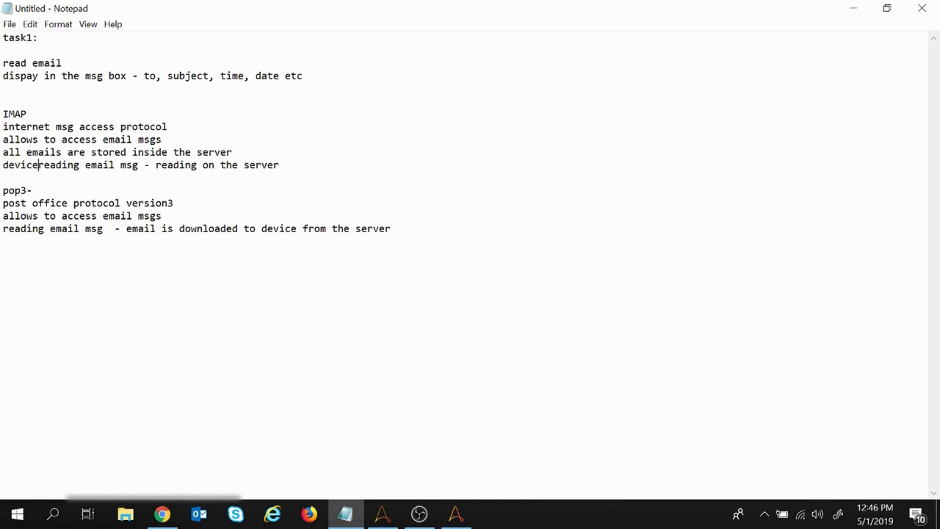
text(-)
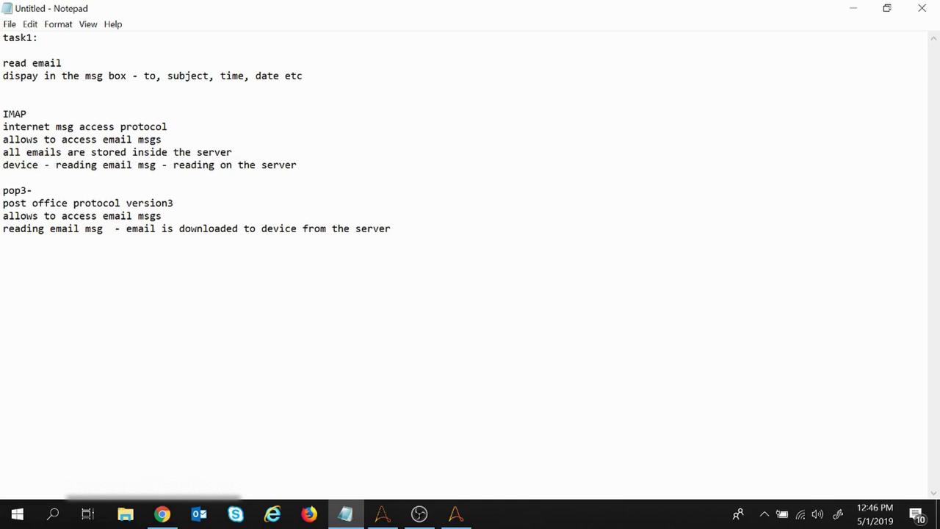
click(44, 165)
text(1)
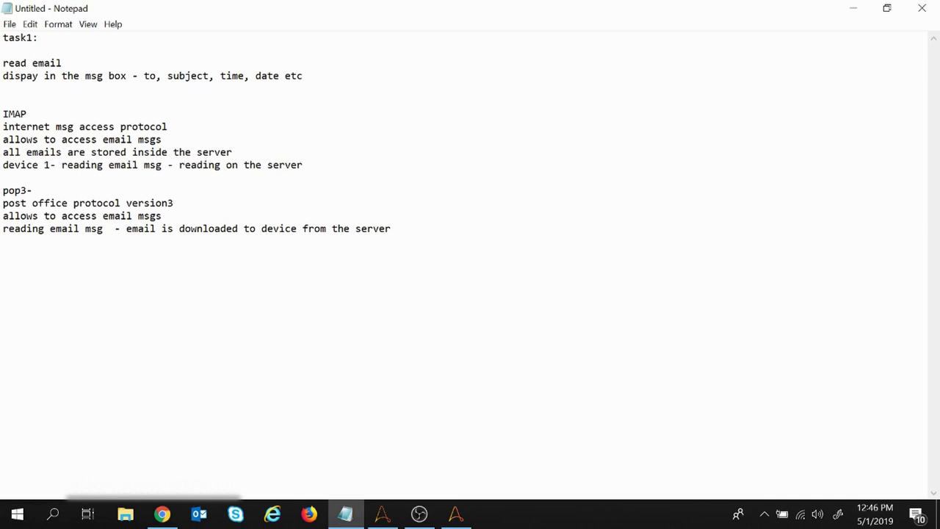
Step: Duplicate the device 1 line below it and change it to device 2
drag(303, 165, 3, 164)
key(ctrl+c)
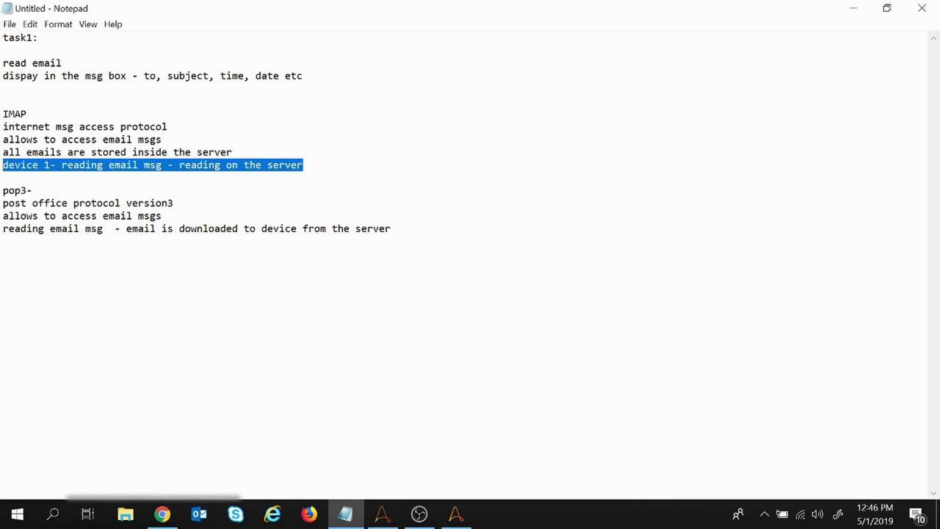
click(221, 164)
click(303, 165)
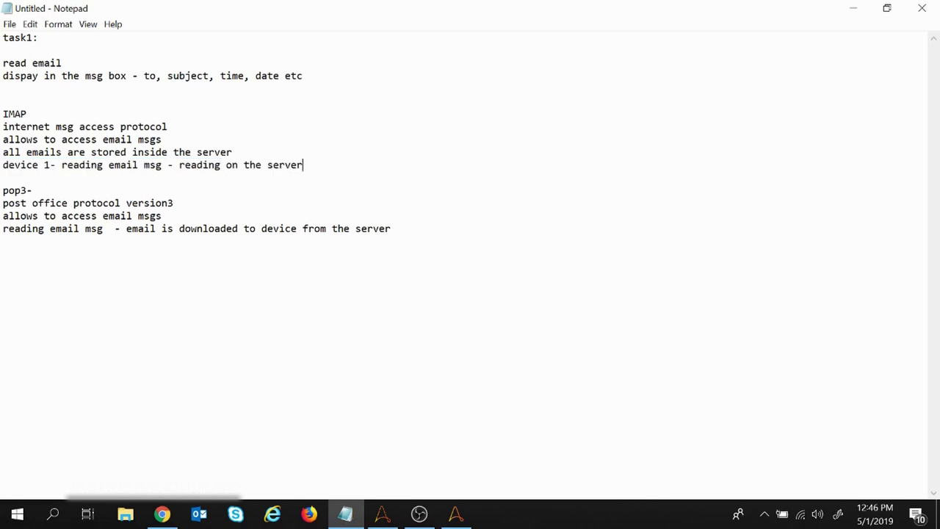
key(Return)
key(ctrl+v)
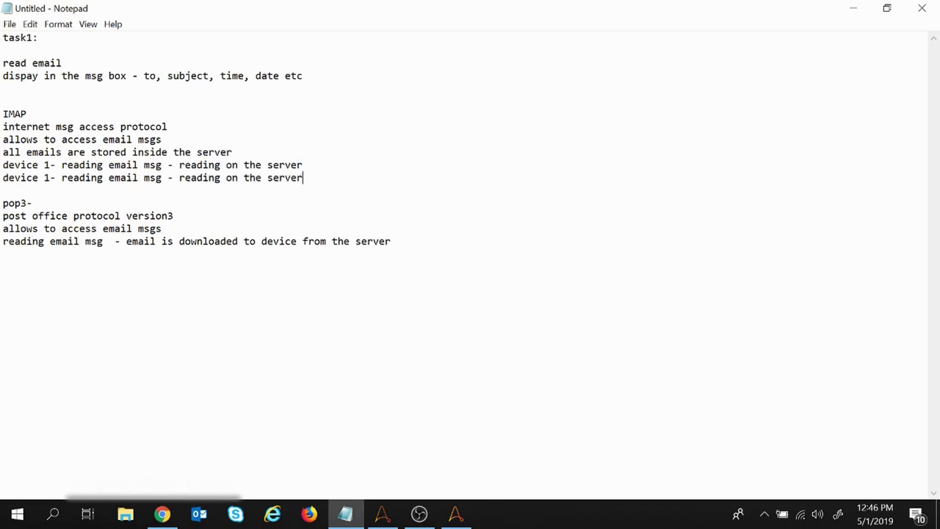
click(50, 177)
key(BackSpace)
text(2)
drag(9, 164, 50, 177)
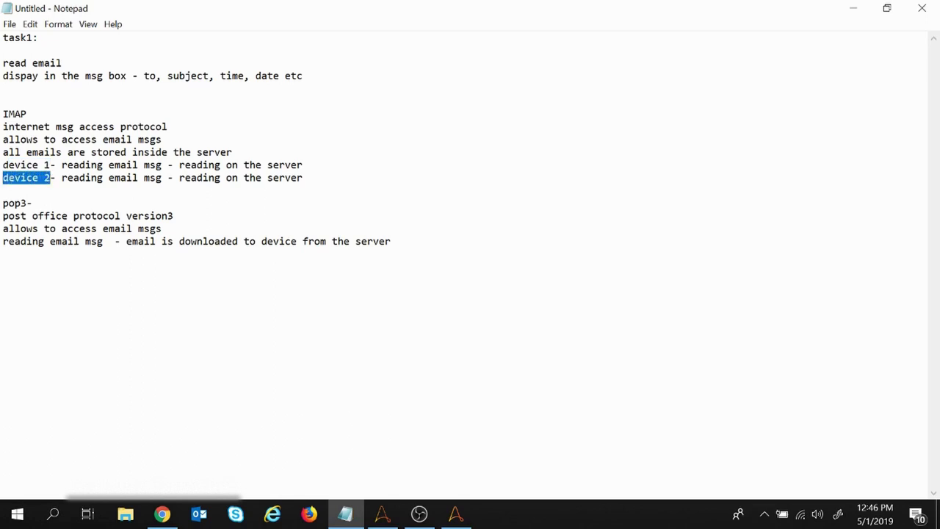
Step: Label the POP3 download line with 'device 1'
click(3, 241)
text(dev)
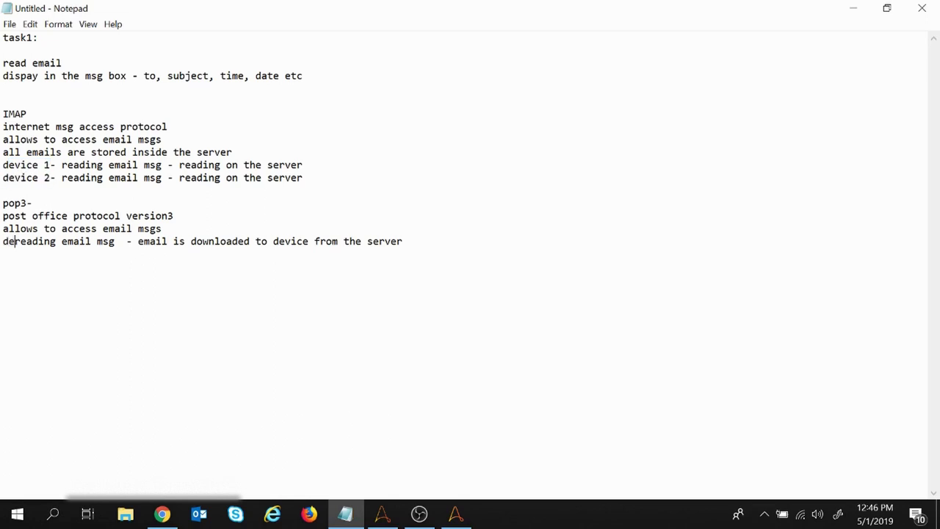
text(ice -)
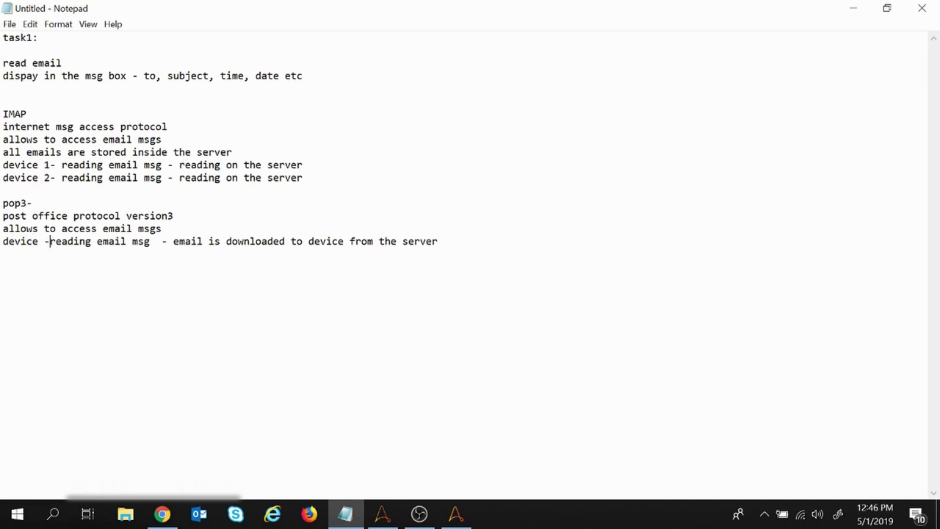
key(Left)
text(1)
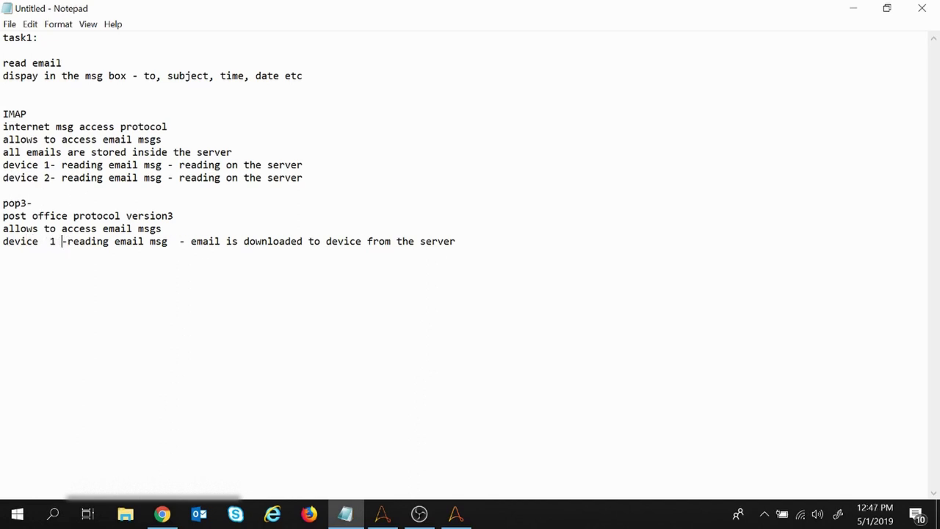
key(BackSpace)
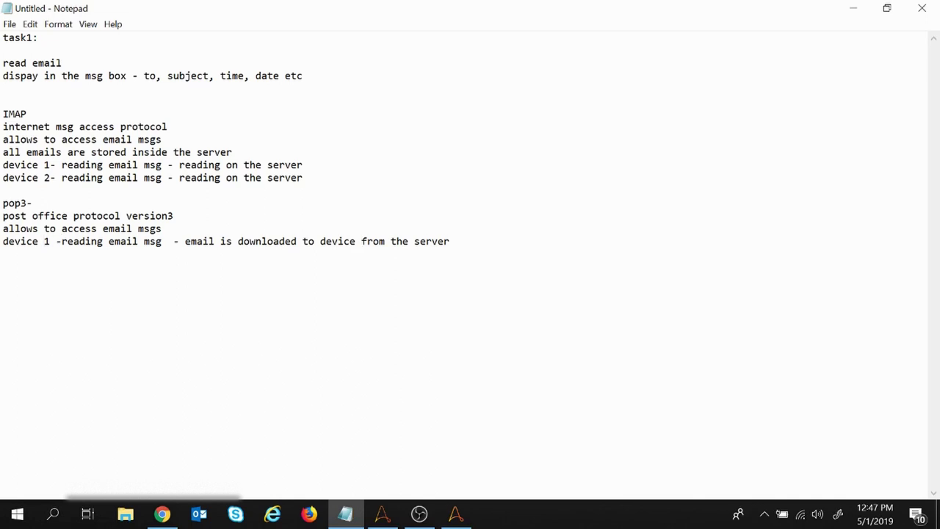
text(1)
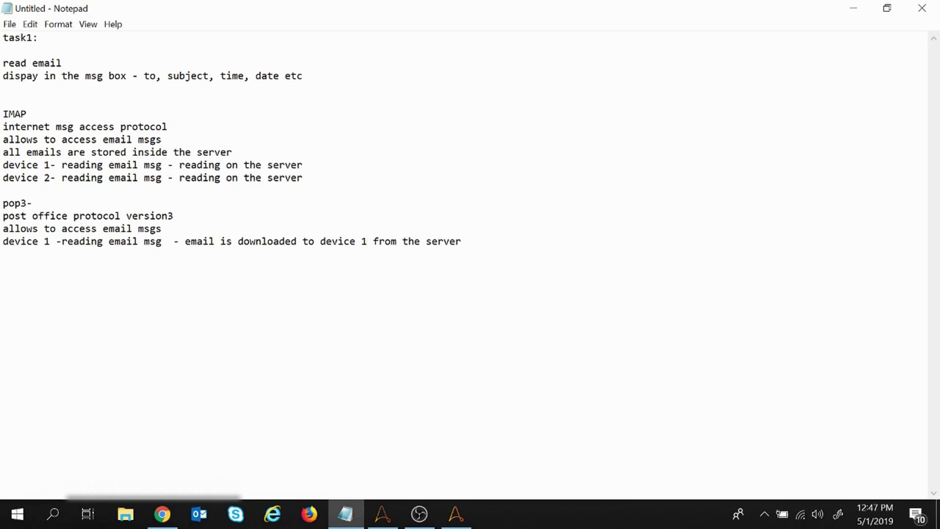
click(461, 241)
Step: Append '. server doesnt have the particular email now' to the POP3 download line
text(. server doesnt have )
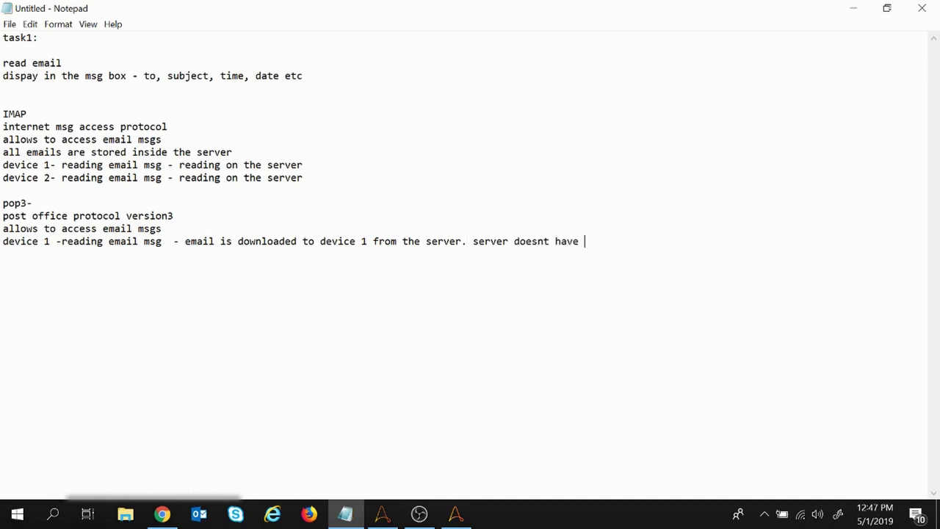
text(the particular )
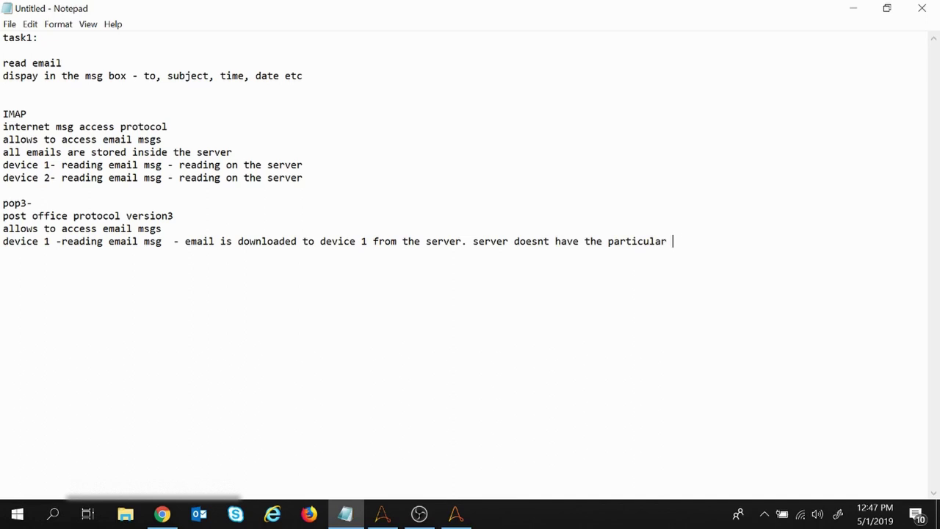
text(email now)
drag(315, 241, 374, 241)
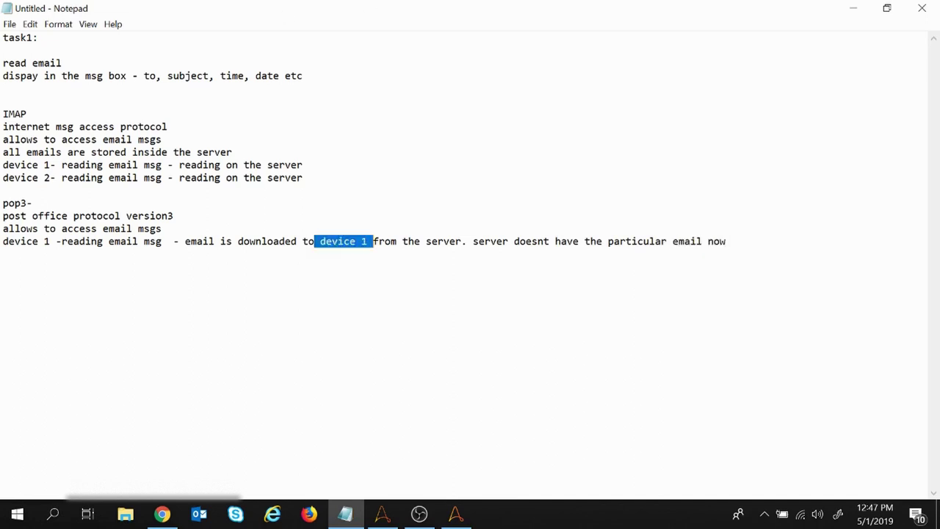
click(727, 241)
Step: Add a 'device 2 - reading email msg' line under POP3, then return to Email Automation
key(Return)
text(dev)
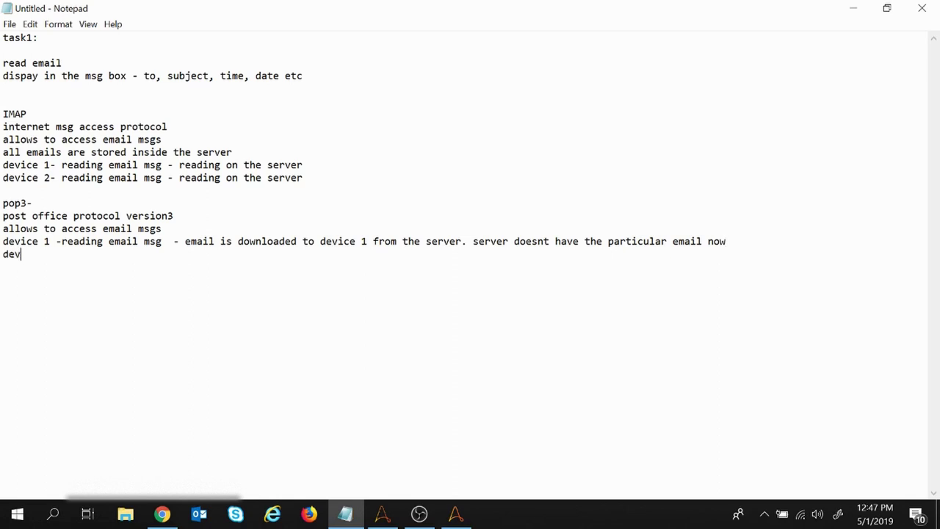
text(ice 2)
drag(163, 241, 61, 241)
key(ctrl+c)
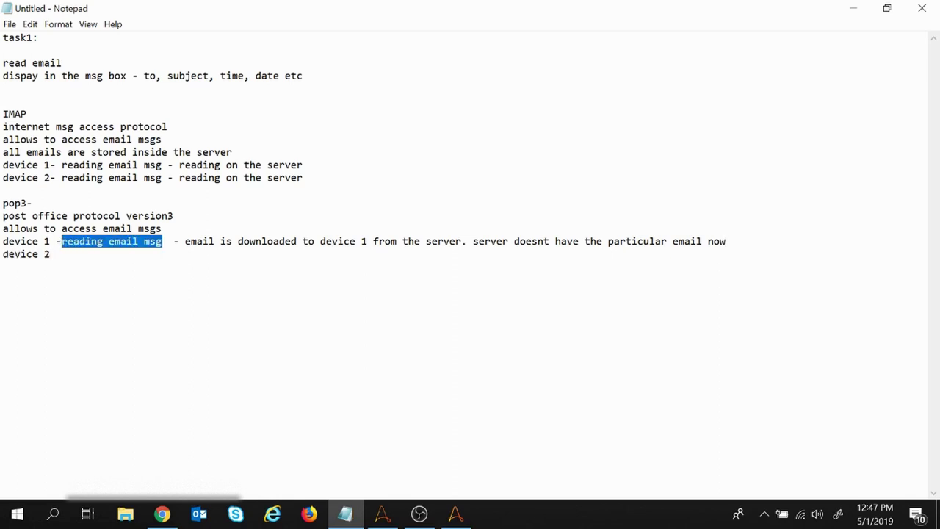
click(49, 253)
text(-)
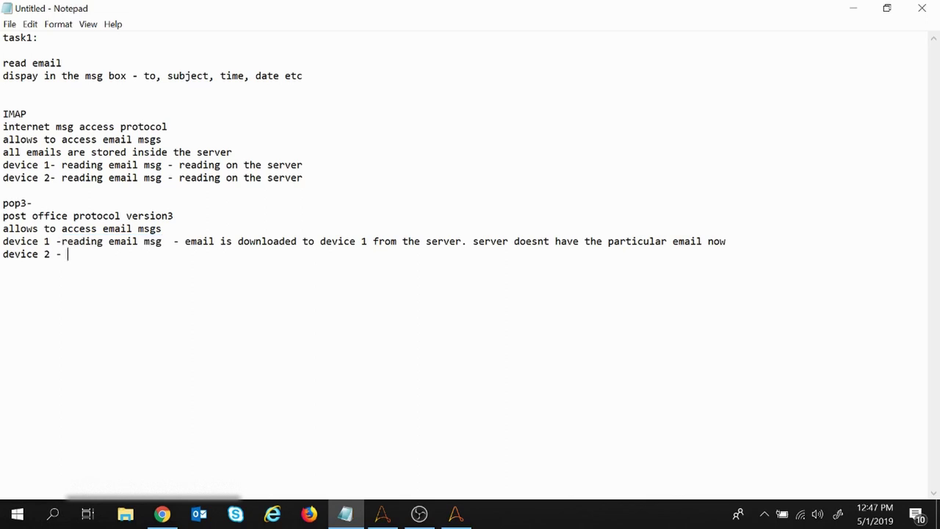
key(ctrl+v)
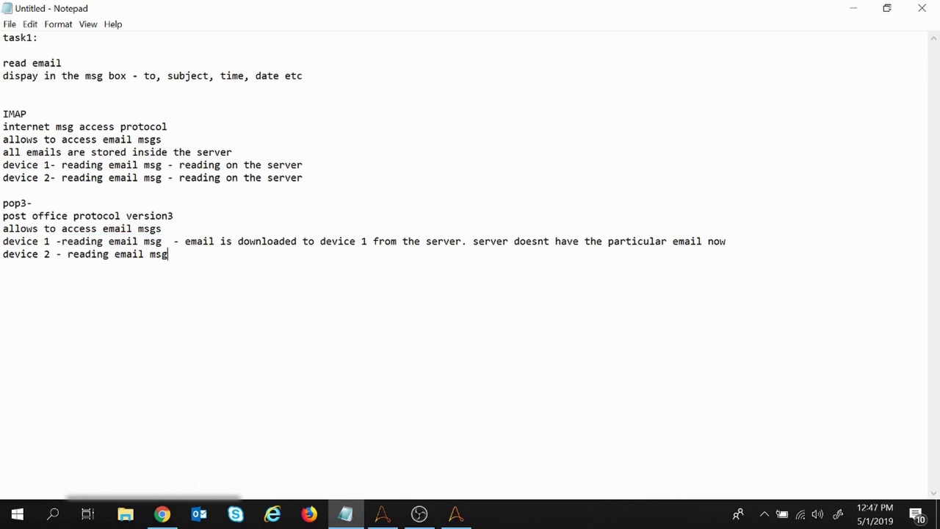
drag(503, 241, 726, 241)
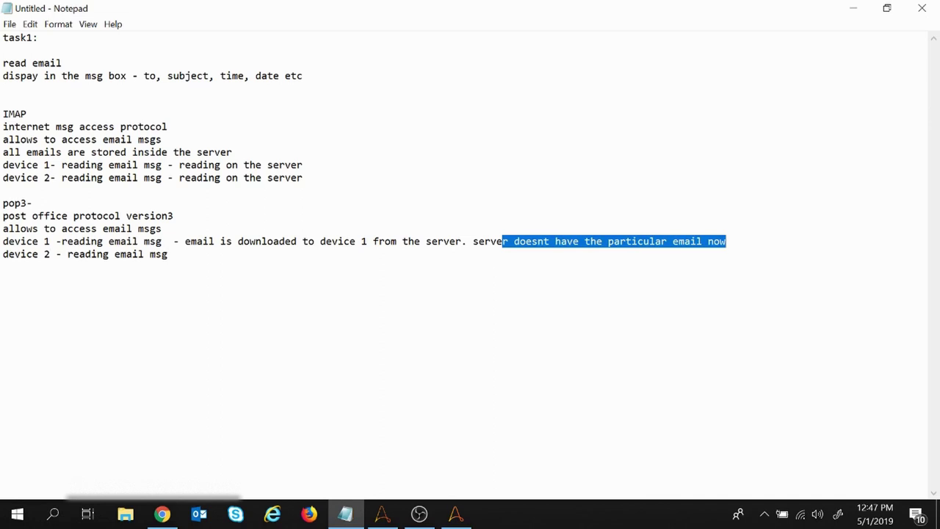
drag(233, 241, 379, 241)
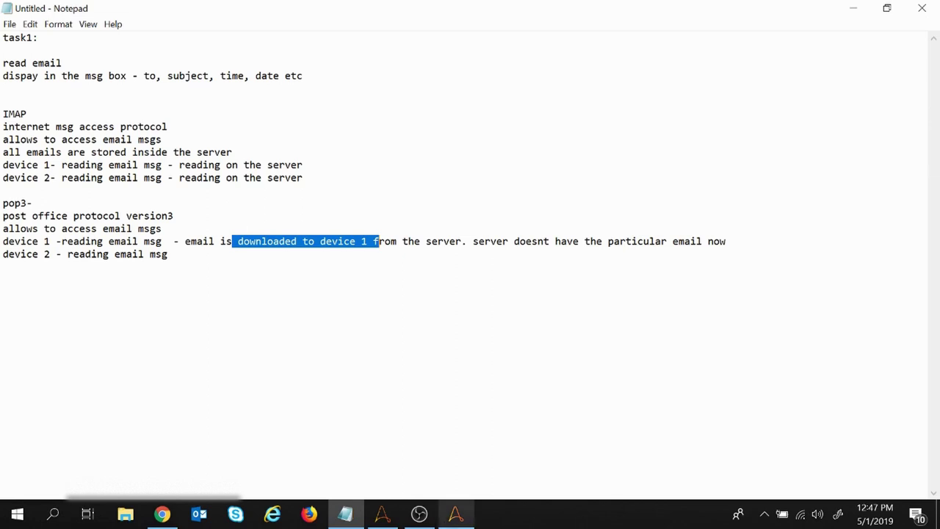
click(457, 514)
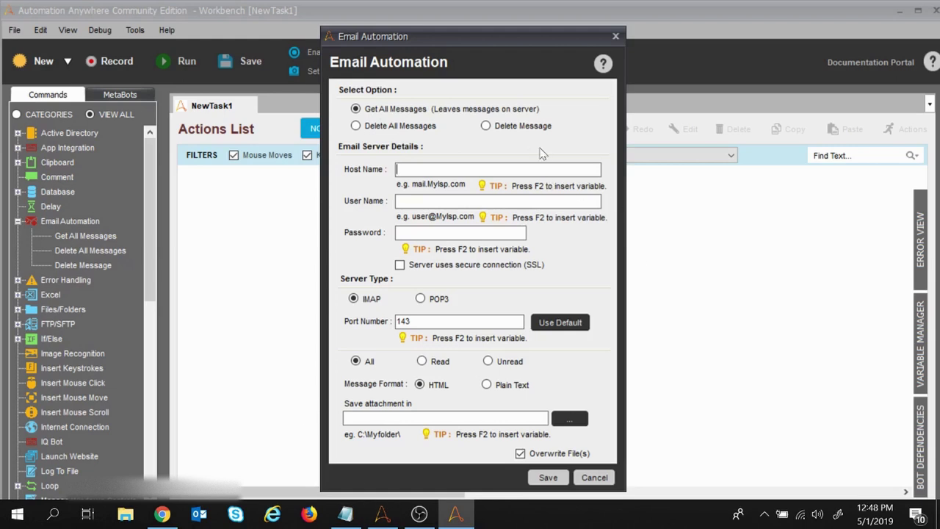
Step: Note 'gmail acc', 'prereq -', 'enable 2 step verification' and 'generate app password'
click(347, 514)
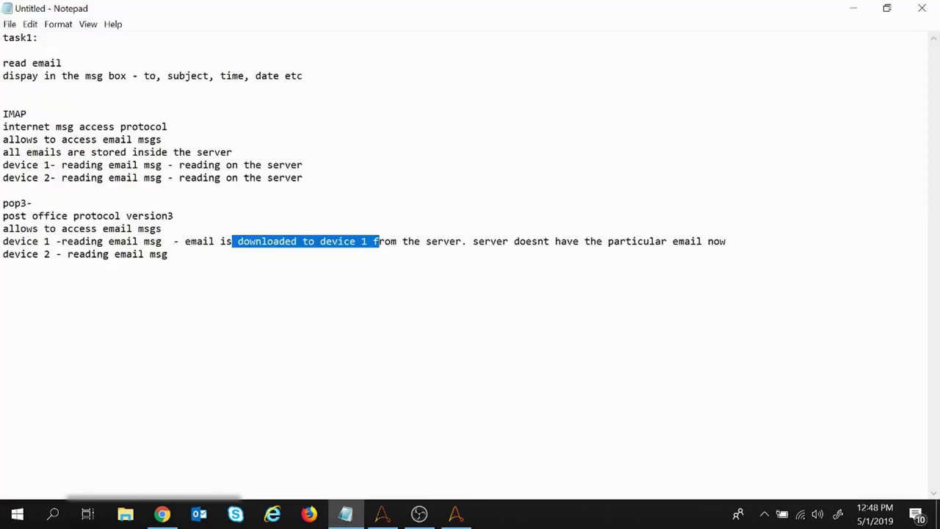
click(167, 254)
key(Return)
key(Return)
text(gma)
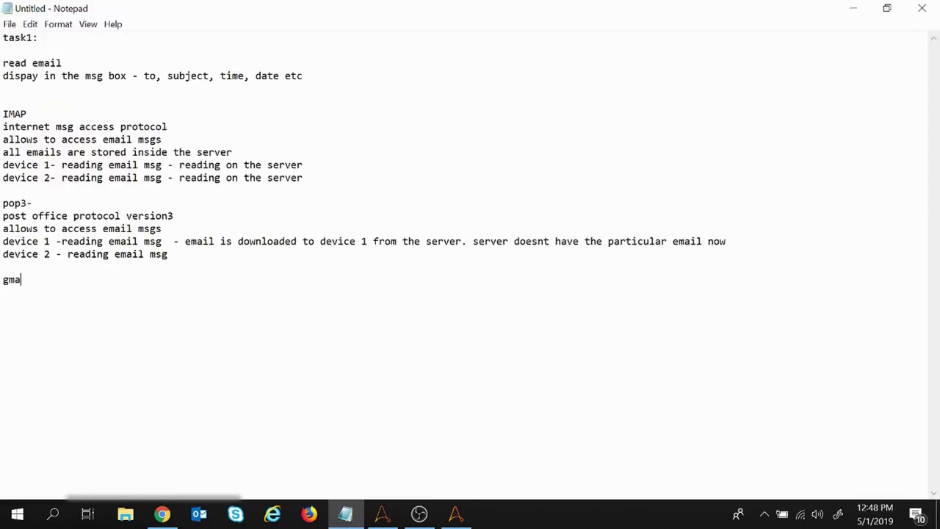
text(il acc)
key(Return)
key(Return)
text(prereq -)
key(Return)
key(Return)
text(enable )
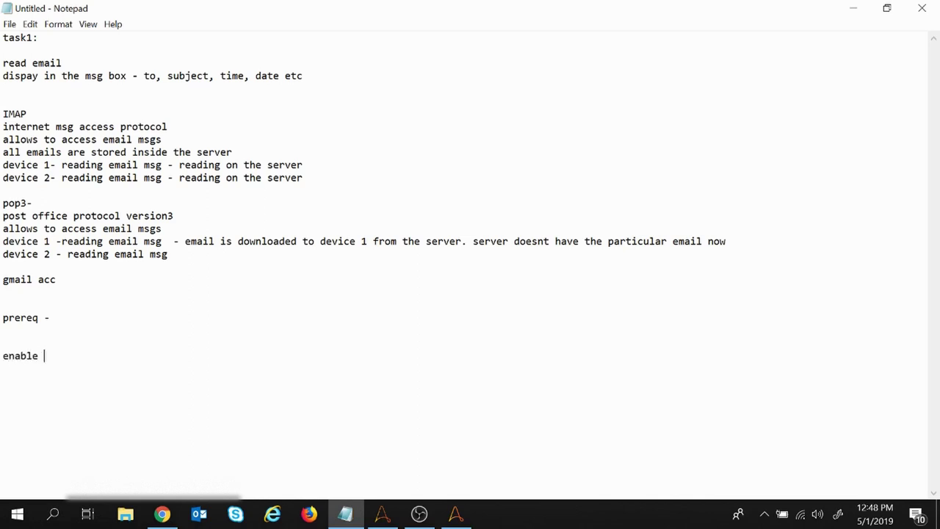
text(2 step verification)
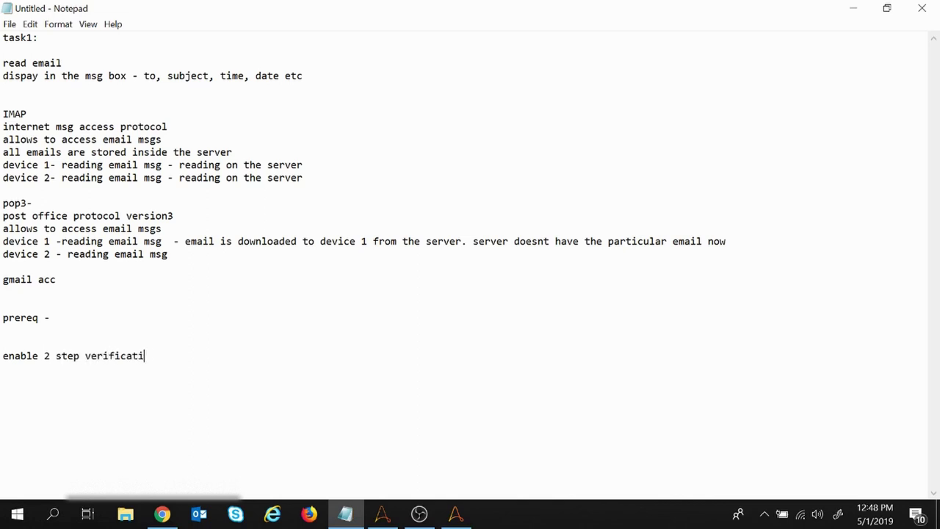
key(Return)
text(generate app pas)
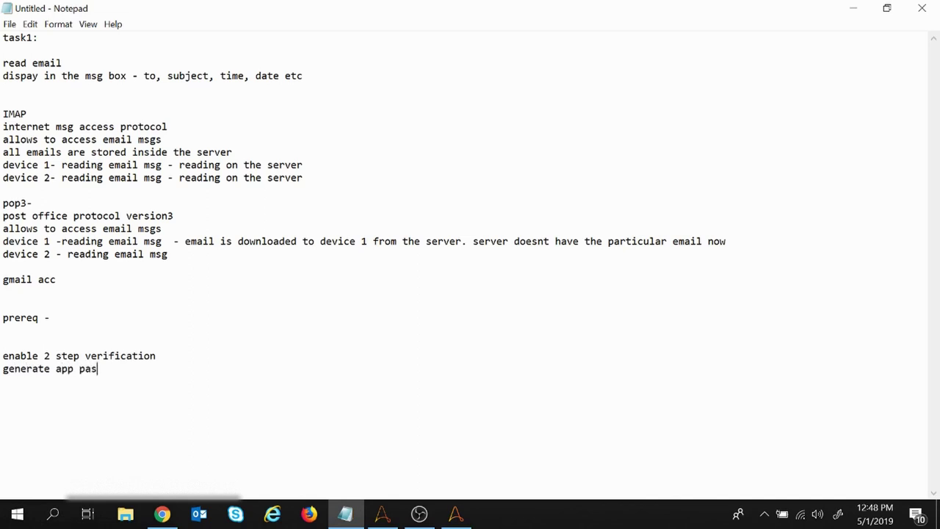
text(sword)
Step: Insert 'in google account:' above the prerequisite steps and return to Email Automation
drag(127, 369, 3, 356)
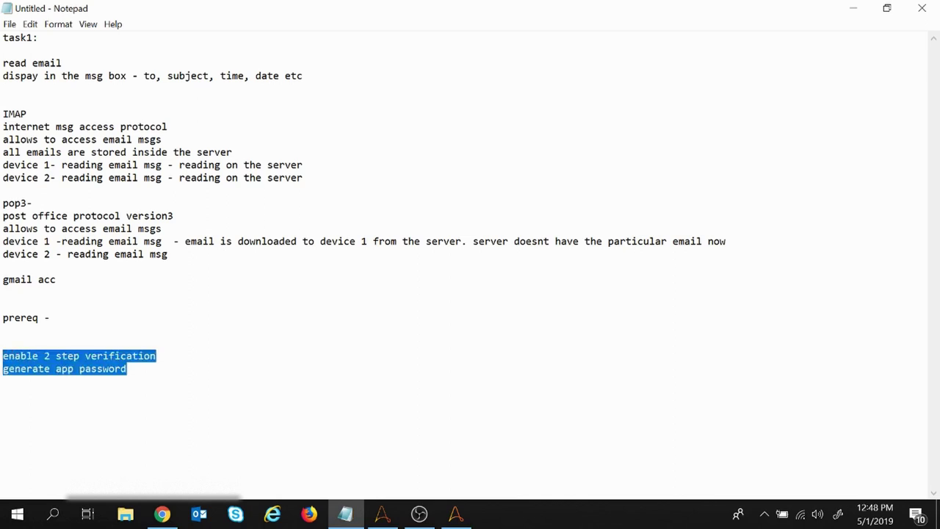
click(3, 343)
text(in google)
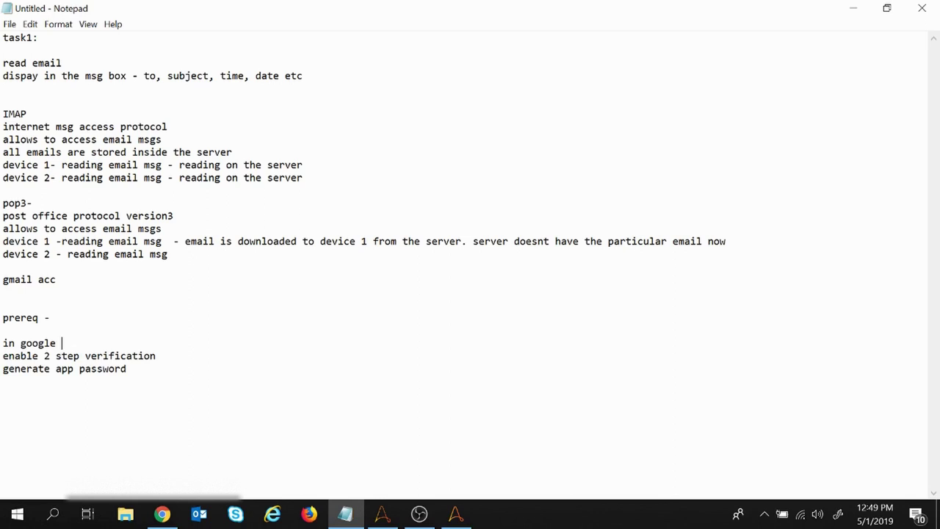
text(account:)
key(Return)
key(Return)
key(BackSpace)
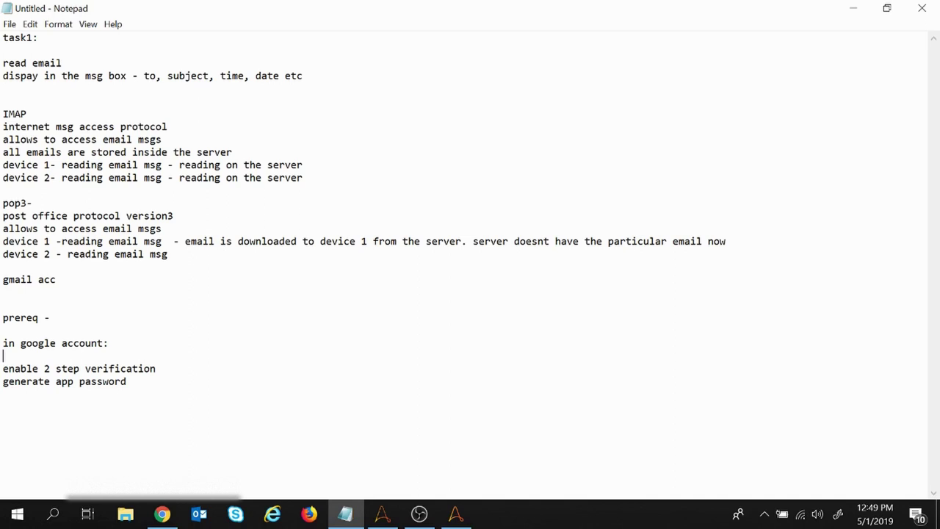
drag(3, 368, 127, 381)
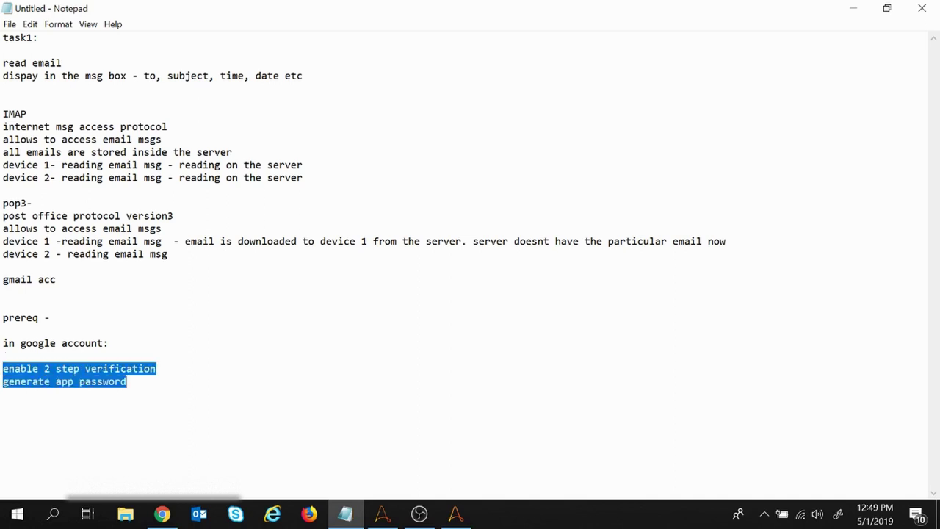
click(456, 514)
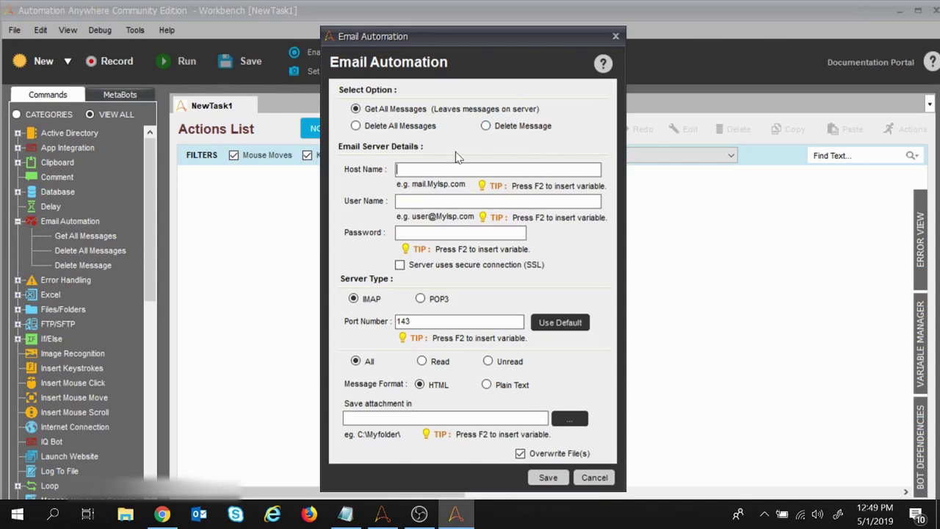
Step: Set Host Name to imap.gmail.com and enter the Gmail account address as User Name
click(345, 515)
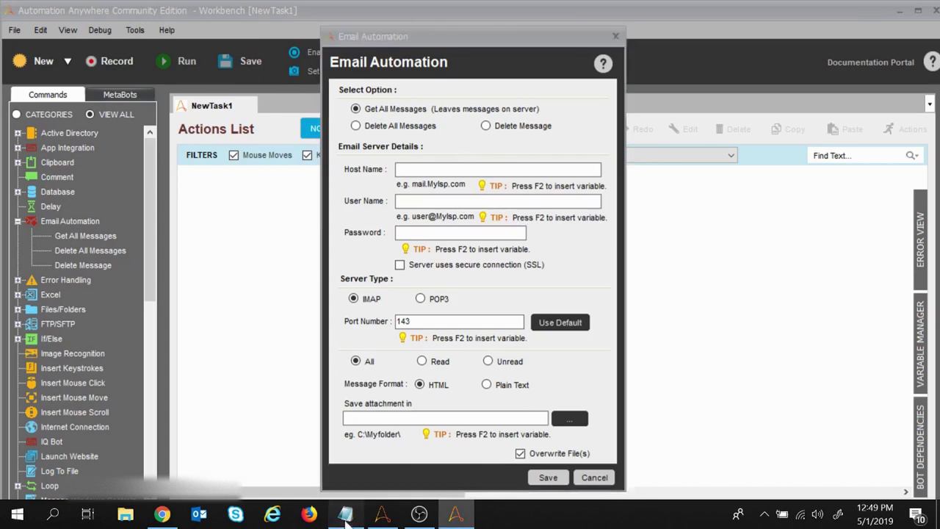
click(49, 381)
drag(128, 381, 3, 368)
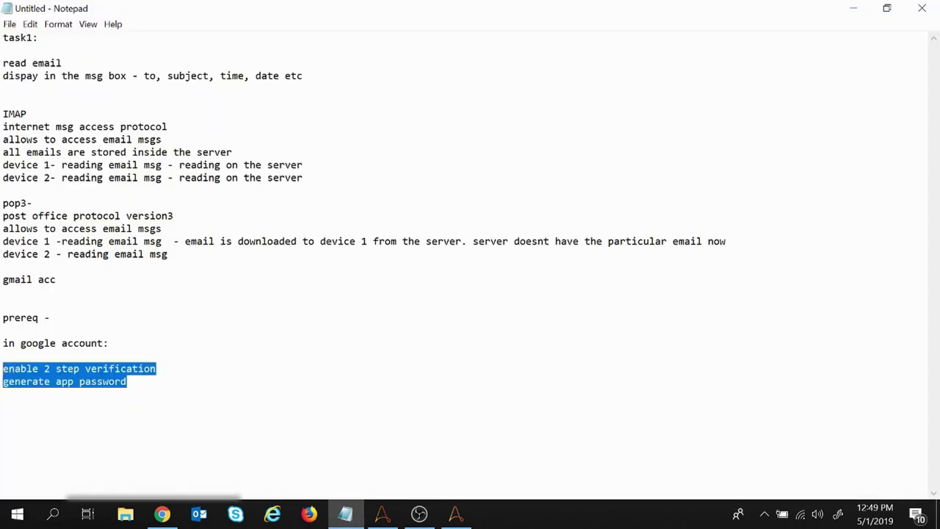
click(459, 512)
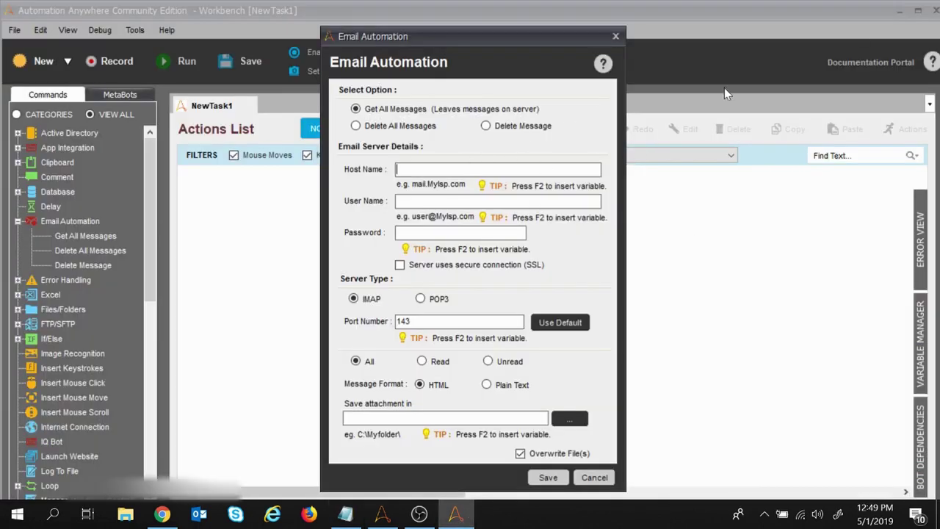
text(imap.gmail.com)
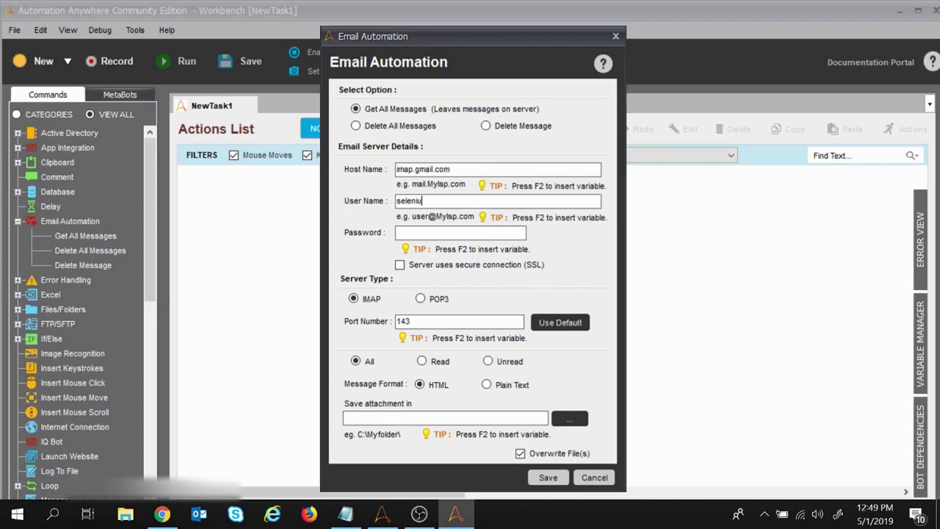
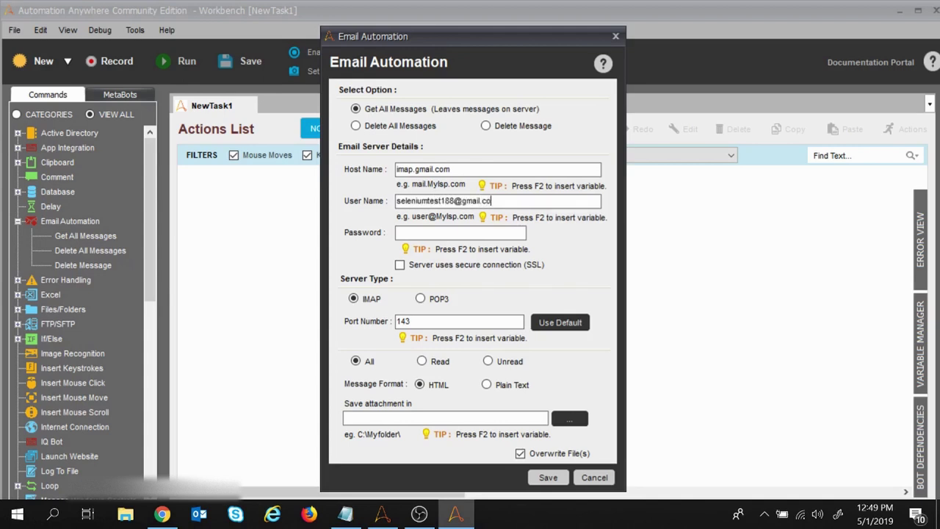
Step: Review the 2 step verification and app password notes before filling in the password
click(441, 229)
click(345, 514)
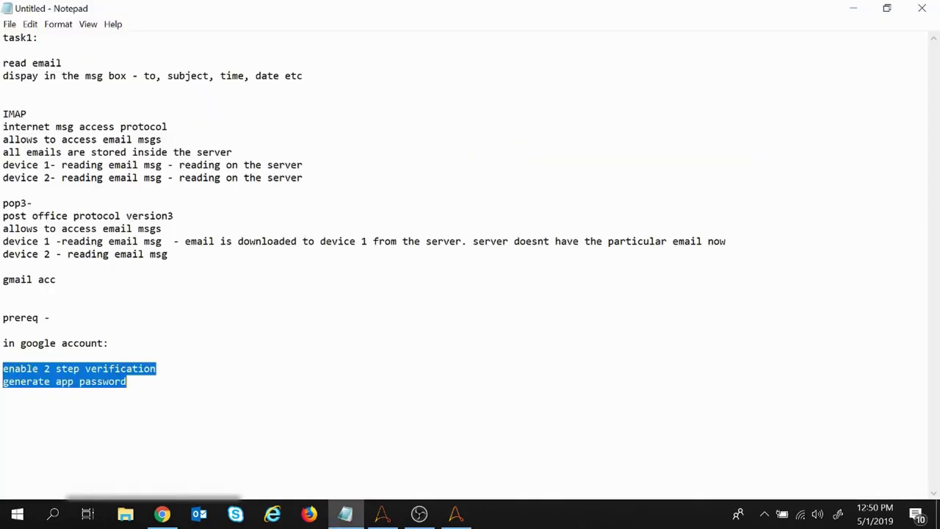
drag(21, 369, 156, 369)
drag(14, 381, 127, 381)
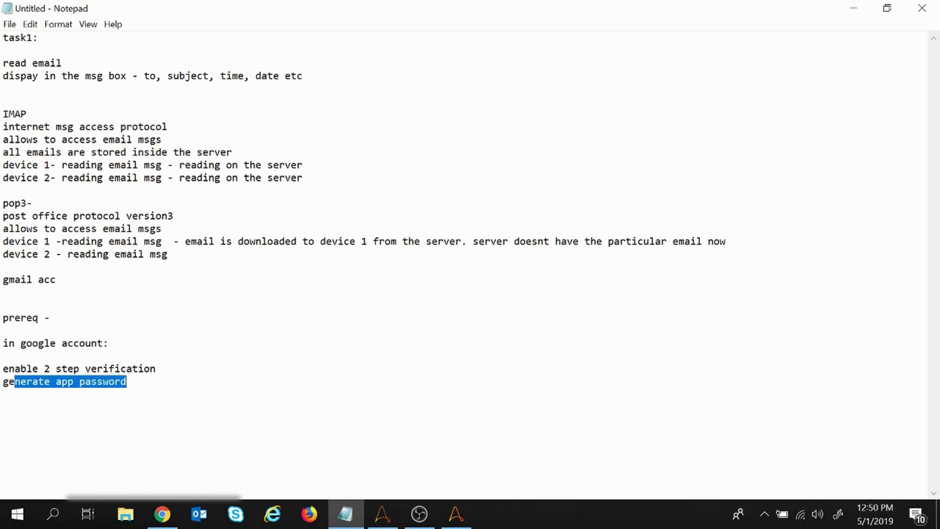
click(127, 382)
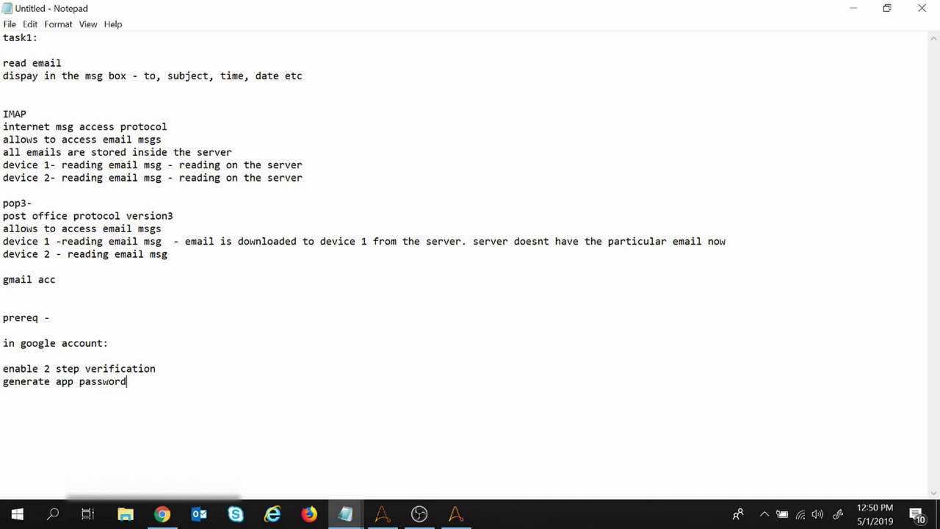
click(455, 515)
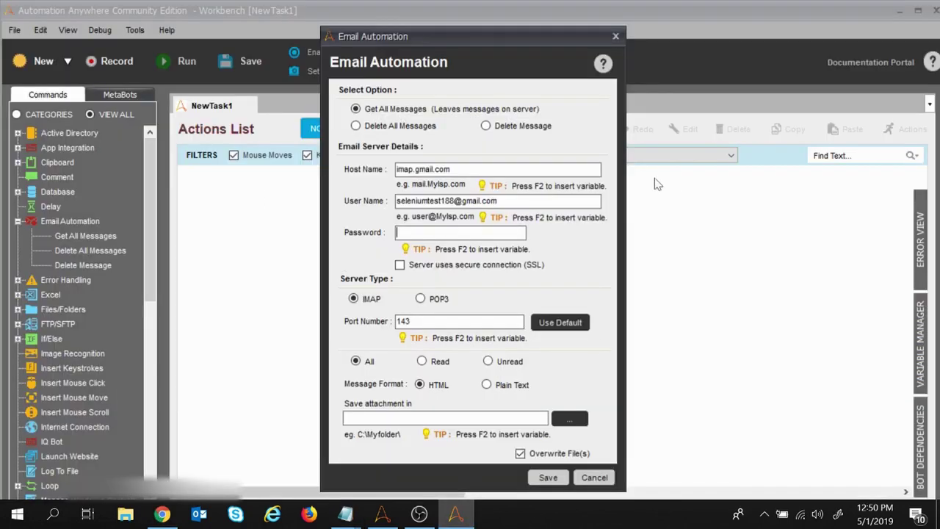
Step: Paste the Gmail app password, enable the SSL secure connection, and change the port from 143 to 993
click(433, 231)
key(ctrl+v)
click(400, 265)
key(ctrl+a)
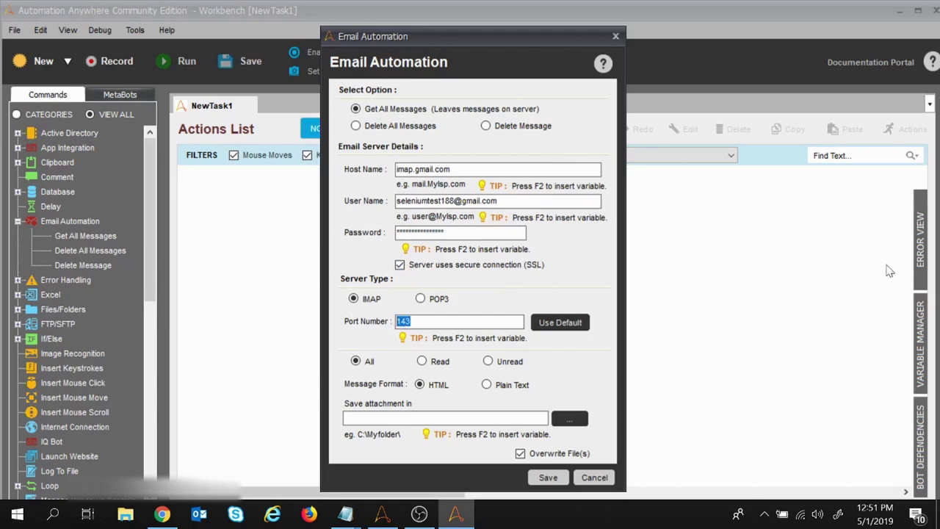
text(993)
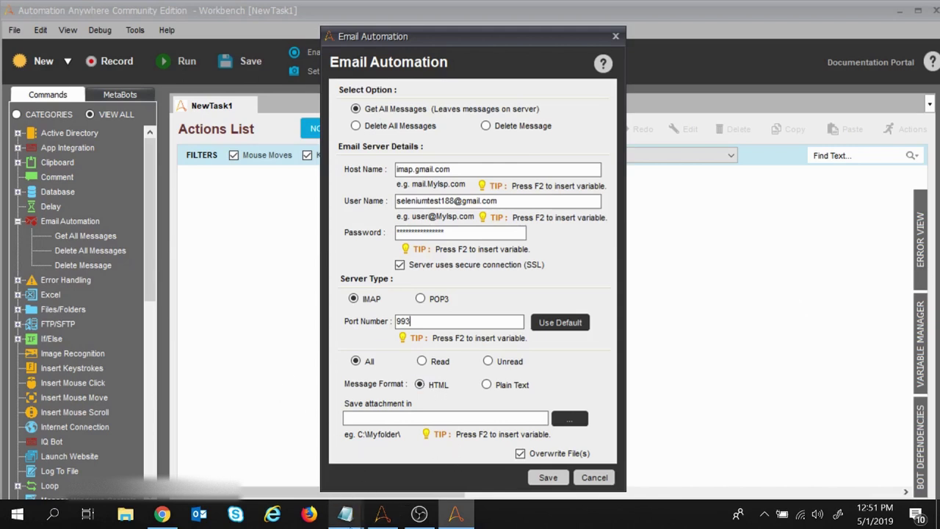
click(345, 515)
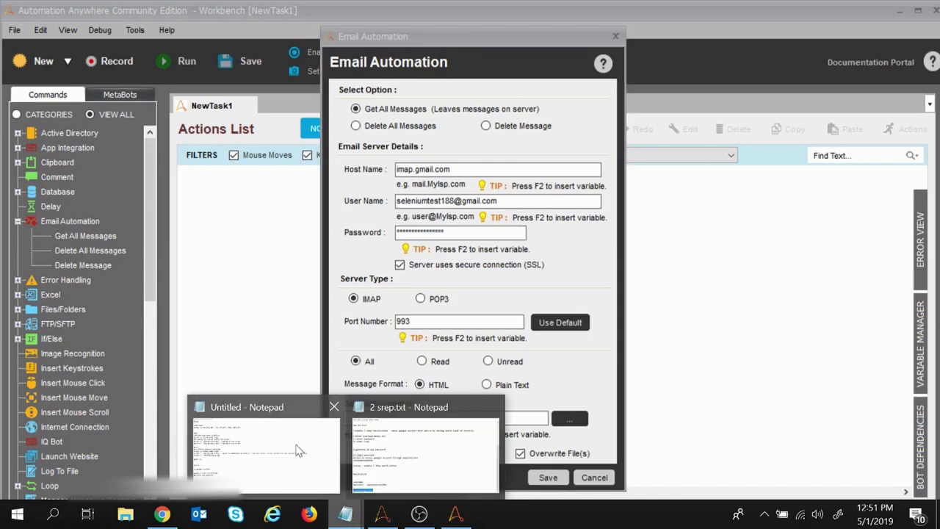
Step: Close the other notes file, 2 srep.txt, keeping the untitled notes open
click(327, 452)
mouse_move(346, 518)
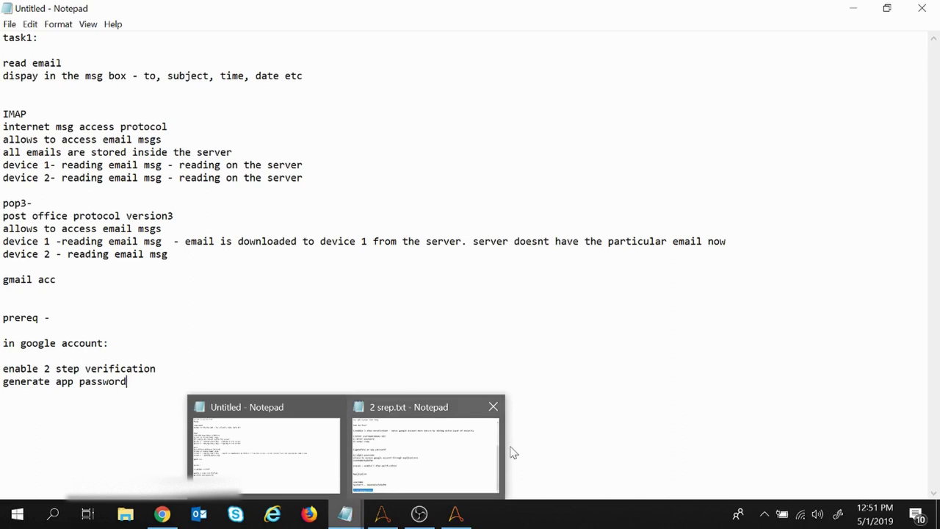
click(493, 407)
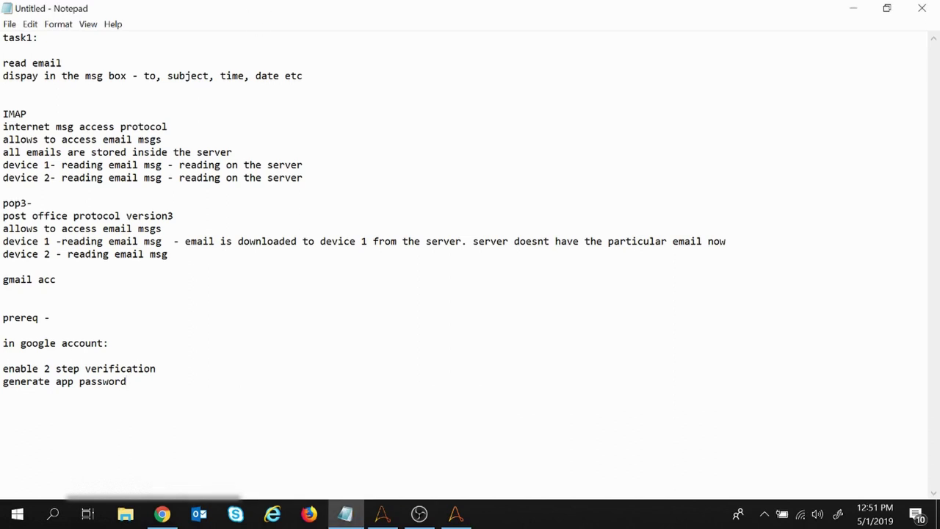
Step: Add 'host - imap.gmail.com' and 'port - 993' lines under the IMAP notes
key(Return)
key(Return)
text(ho)
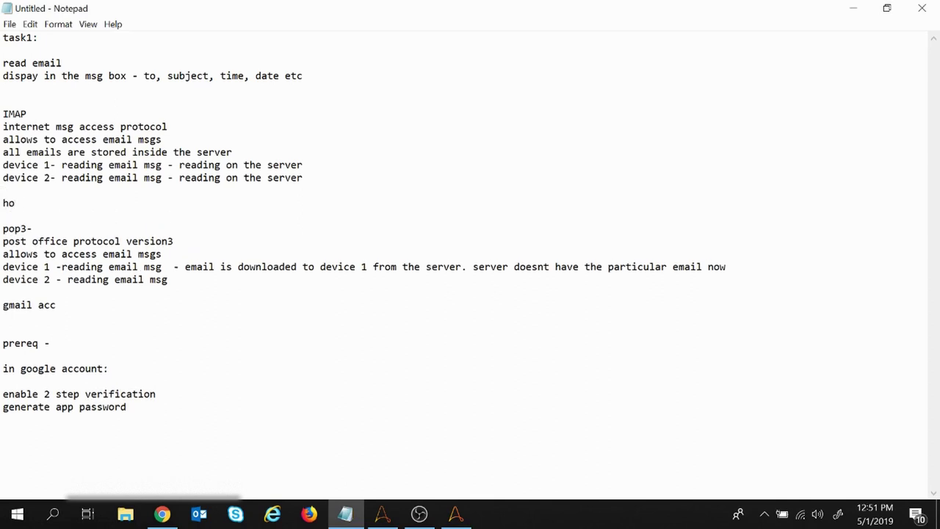
text(st - imap.gmail.com)
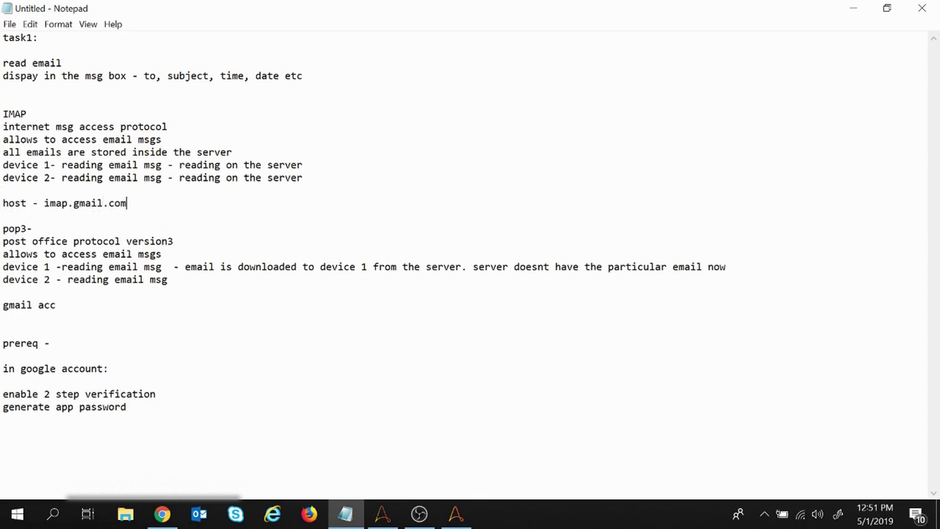
key(Return)
text(port - )
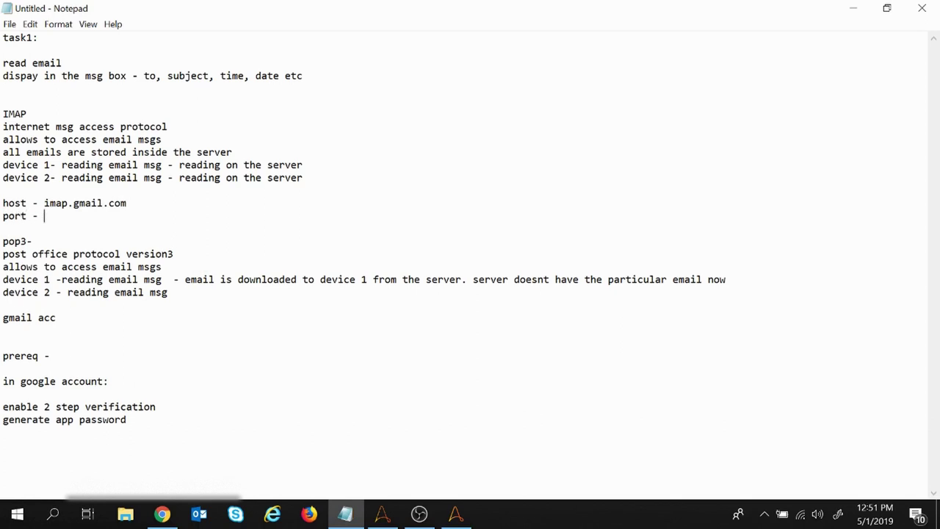
text(993)
Step: Copy the host and port lines to the bottom and change them to pop3.gmail.com and 995
key(shift+Up)
key(shift+Home)
key(ctrl+c)
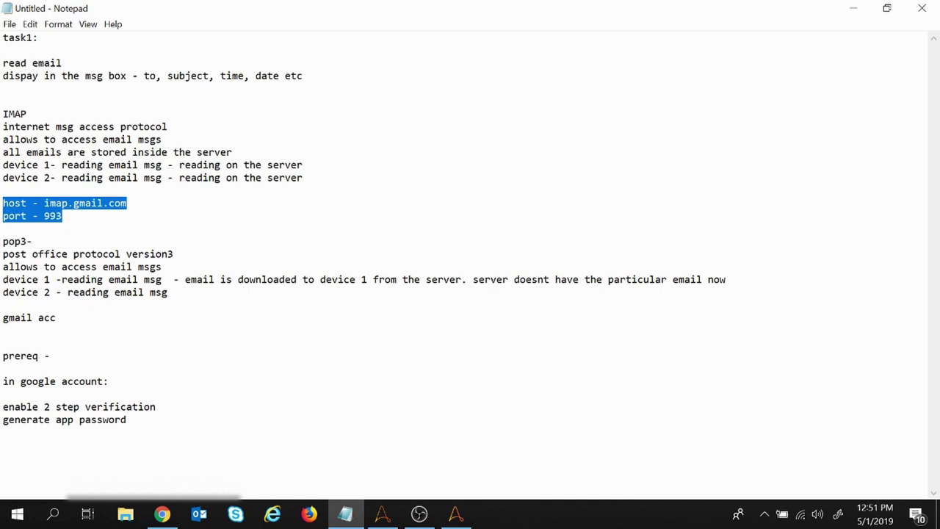
click(21, 420)
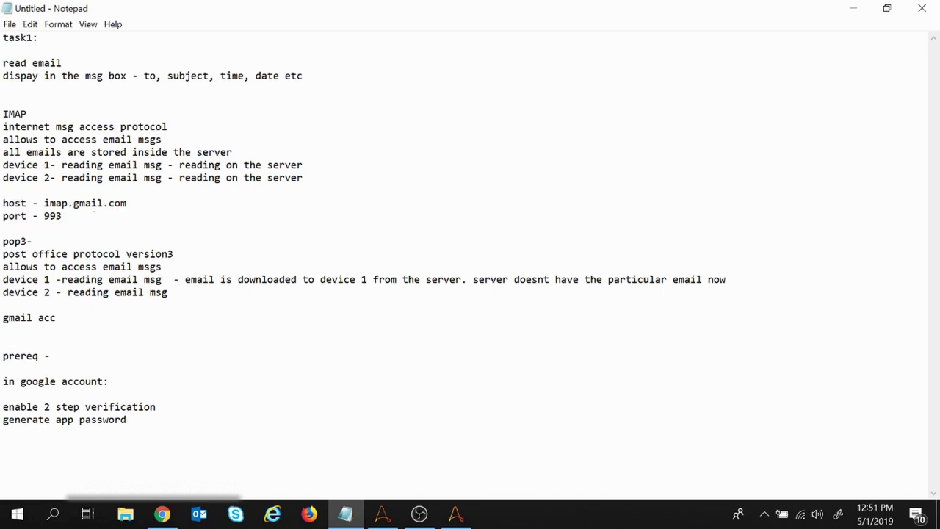
key(ctrl+v)
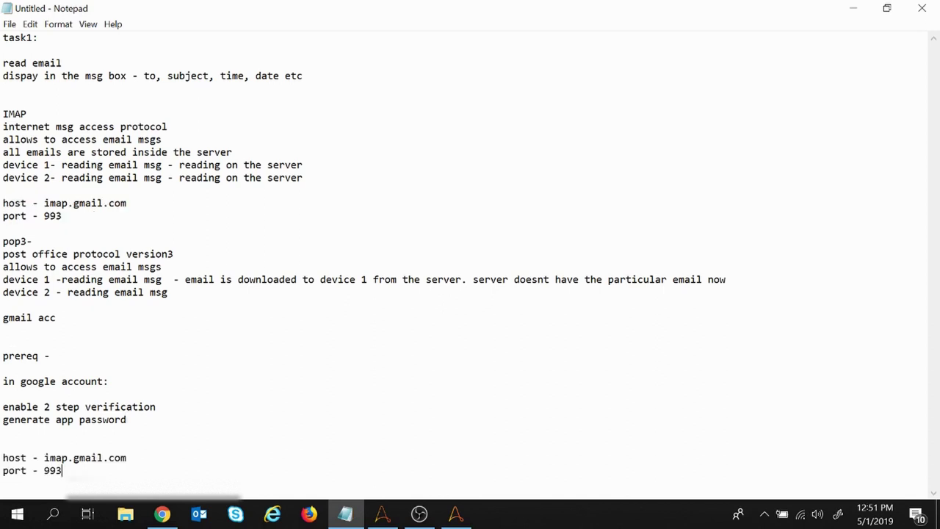
drag(68, 458, 44, 458)
text(p)
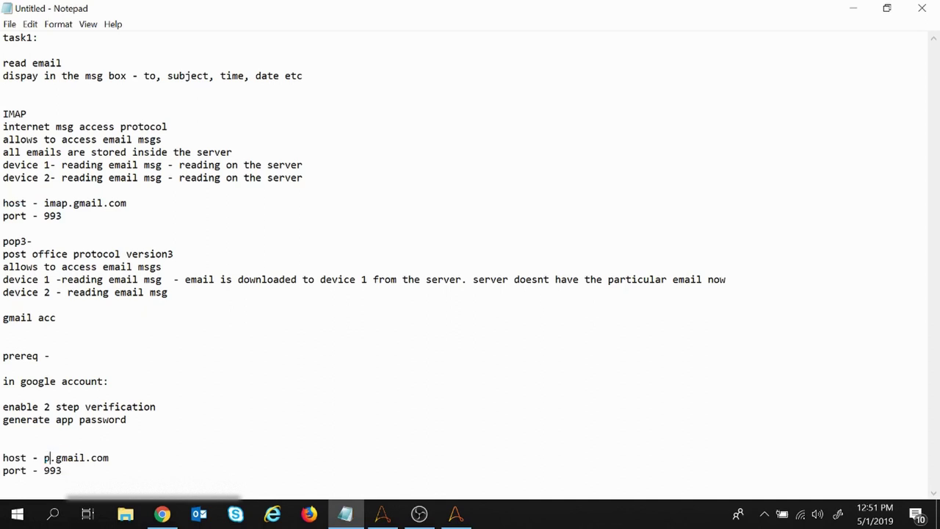
text(op3)
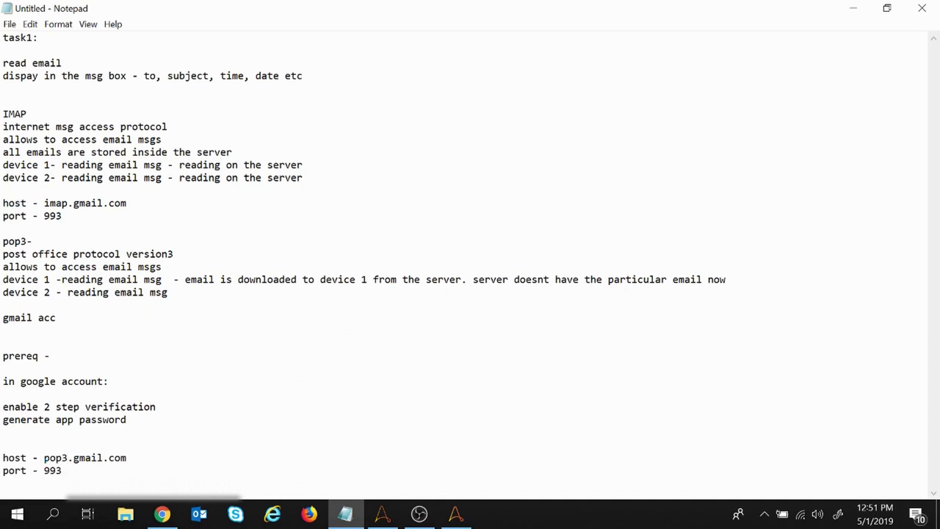
key(BackSpace)
text(5)
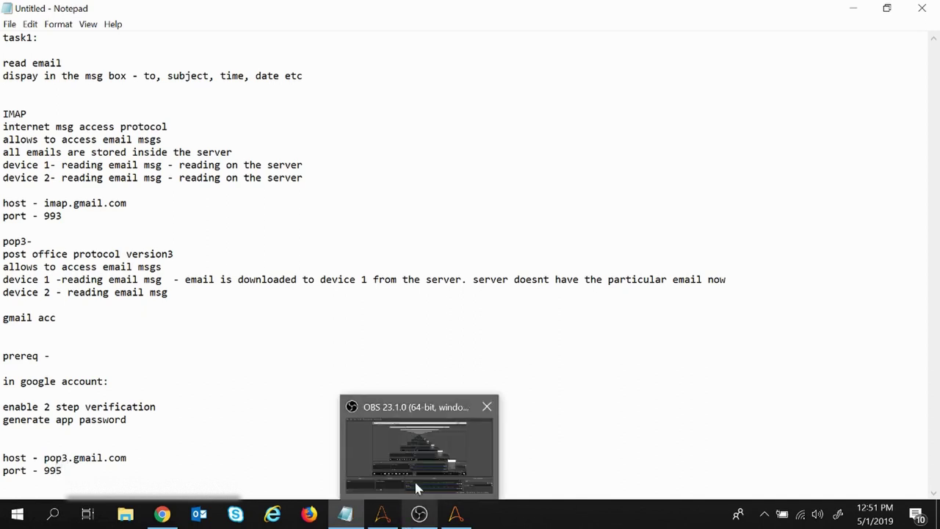
Step: Start saving the notes but cancel the Save As dialog, leaving the file unsaved
key(ctrl+s)
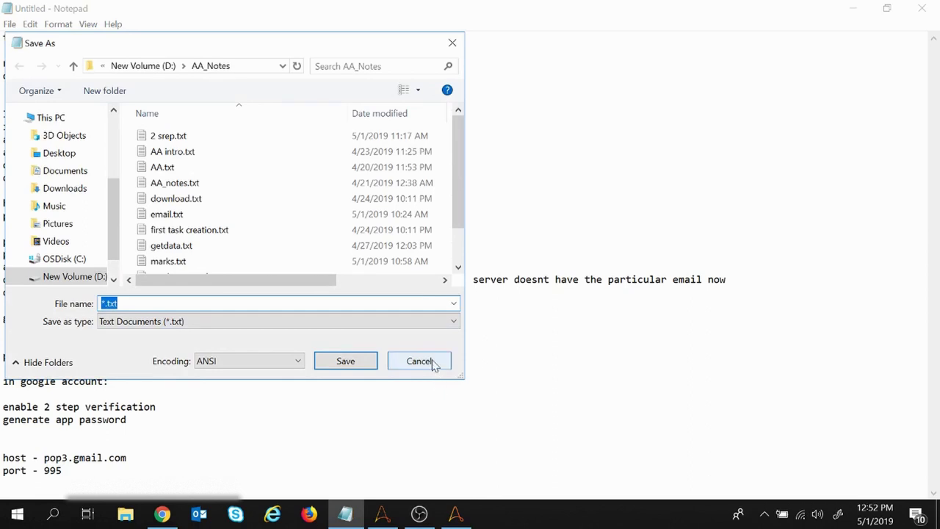
click(423, 361)
click(460, 516)
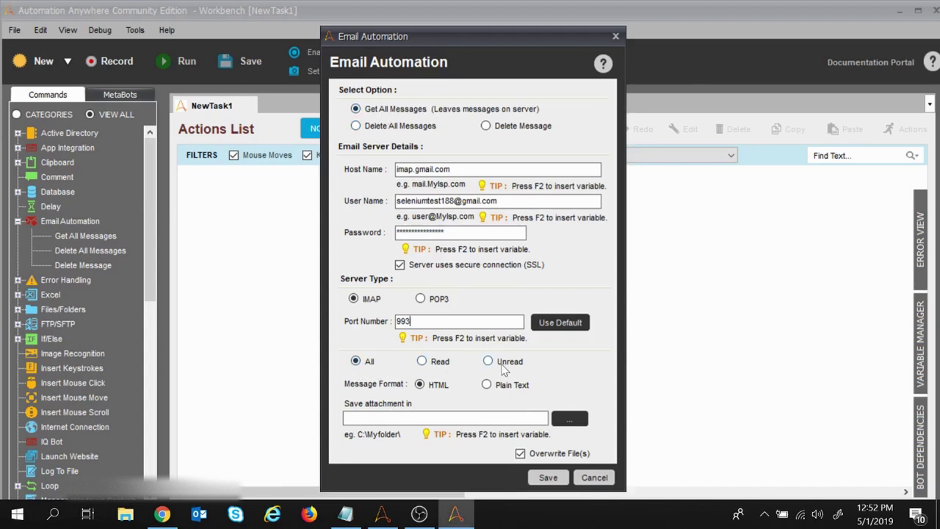
Step: Check the Gmail inbox, then switch the email command from All to Unread messages
click(162, 514)
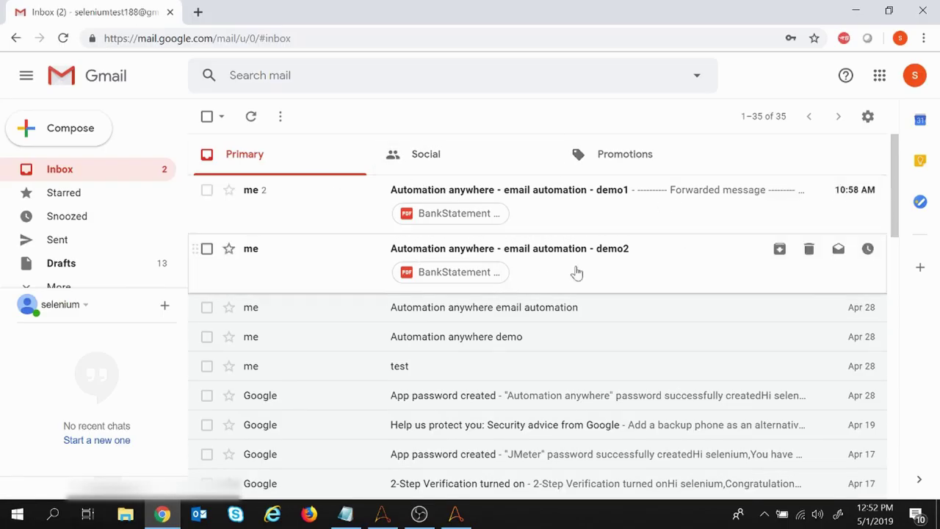
scroll(520, 336, down, 4)
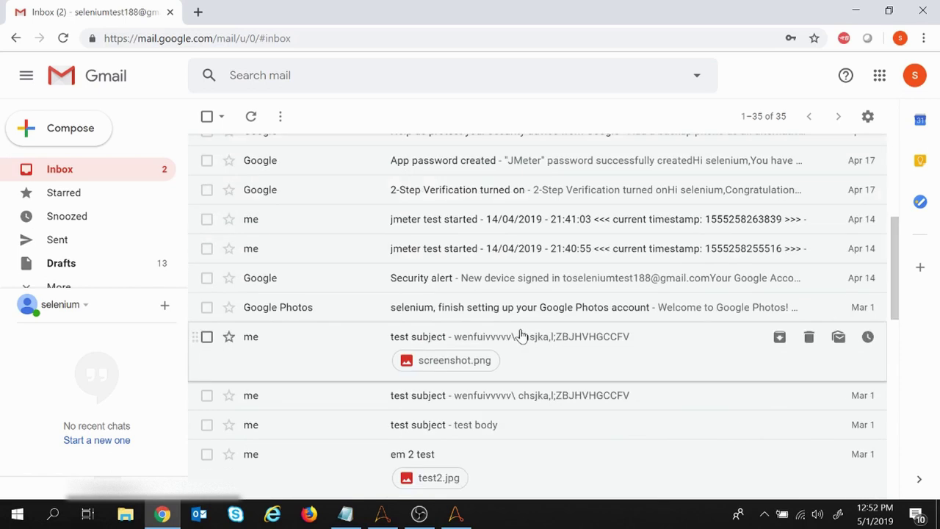
scroll(520, 336, up, 4)
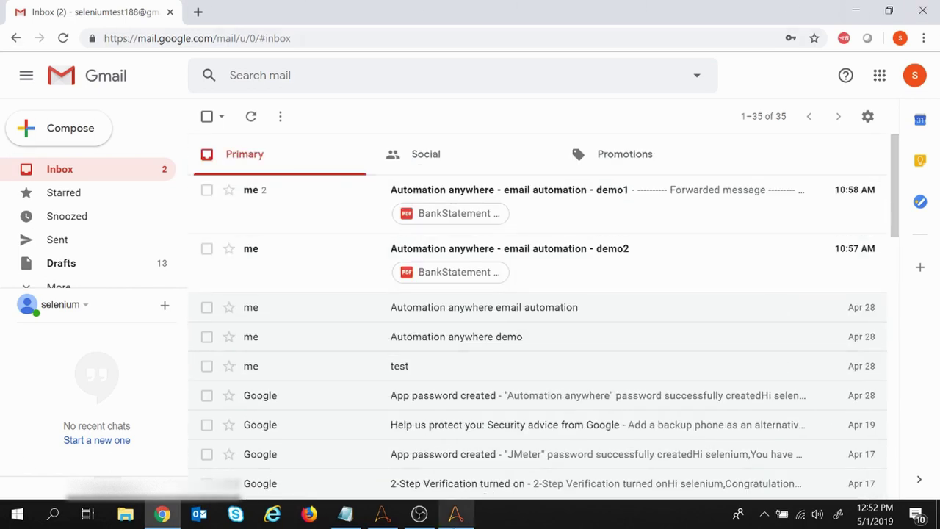
click(456, 513)
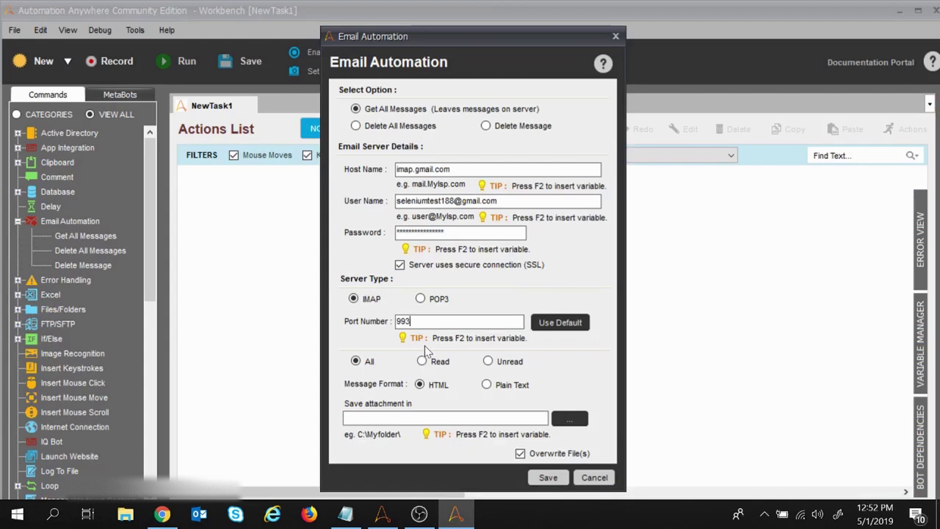
click(488, 361)
click(163, 514)
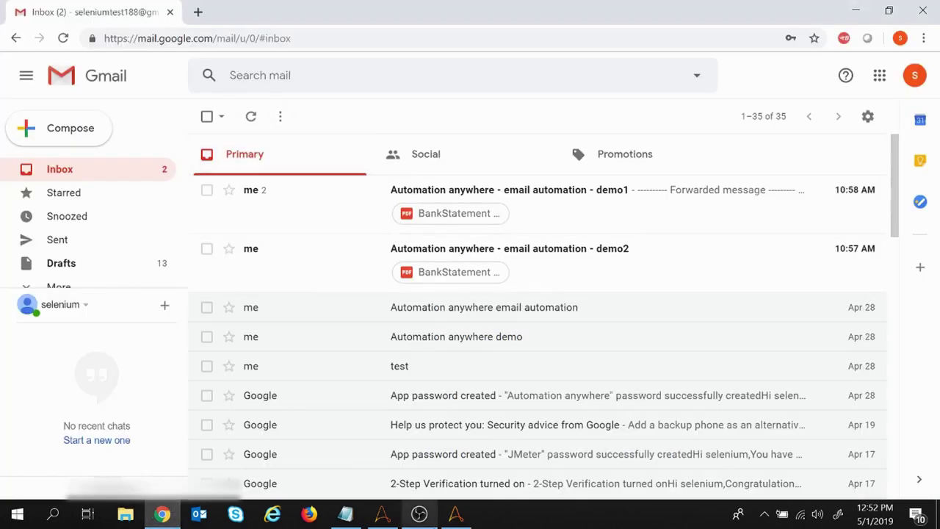
click(455, 514)
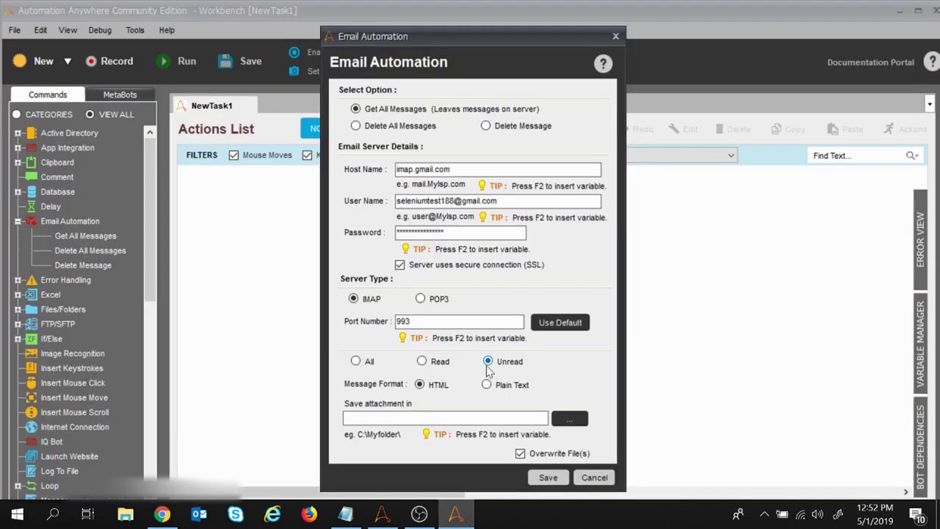